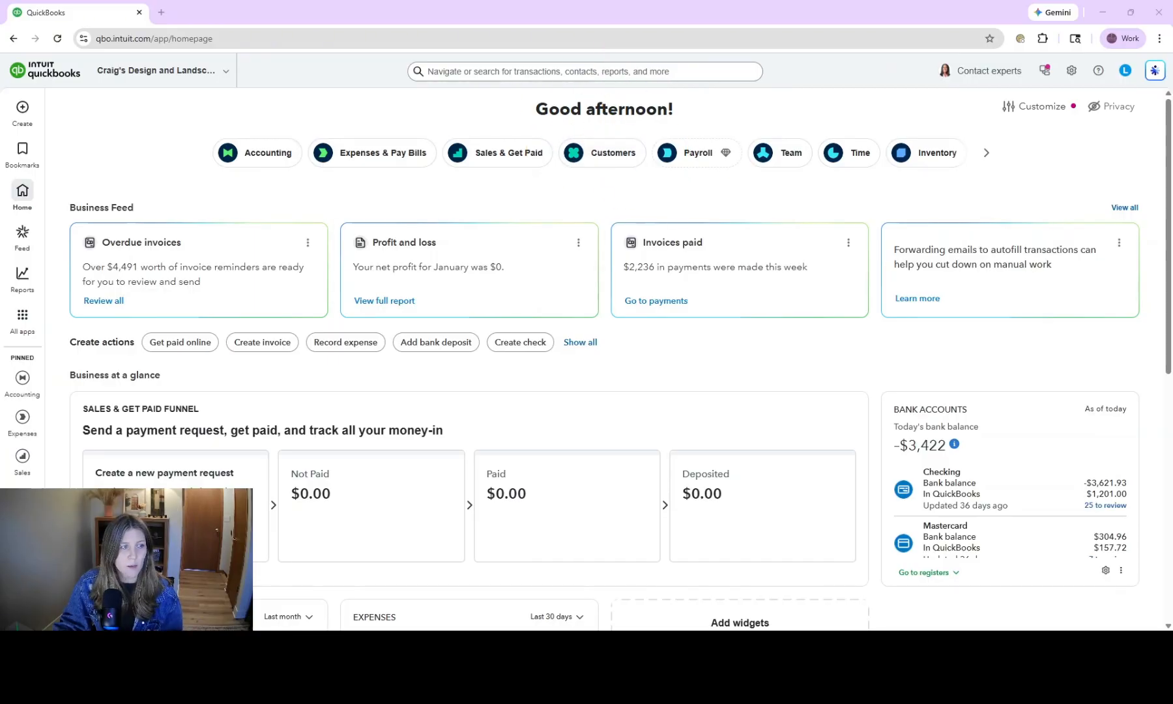
Step: Bookmark the Customers page of the Customer Hub and open it from the saved bookmarks
mouse_move(22, 316)
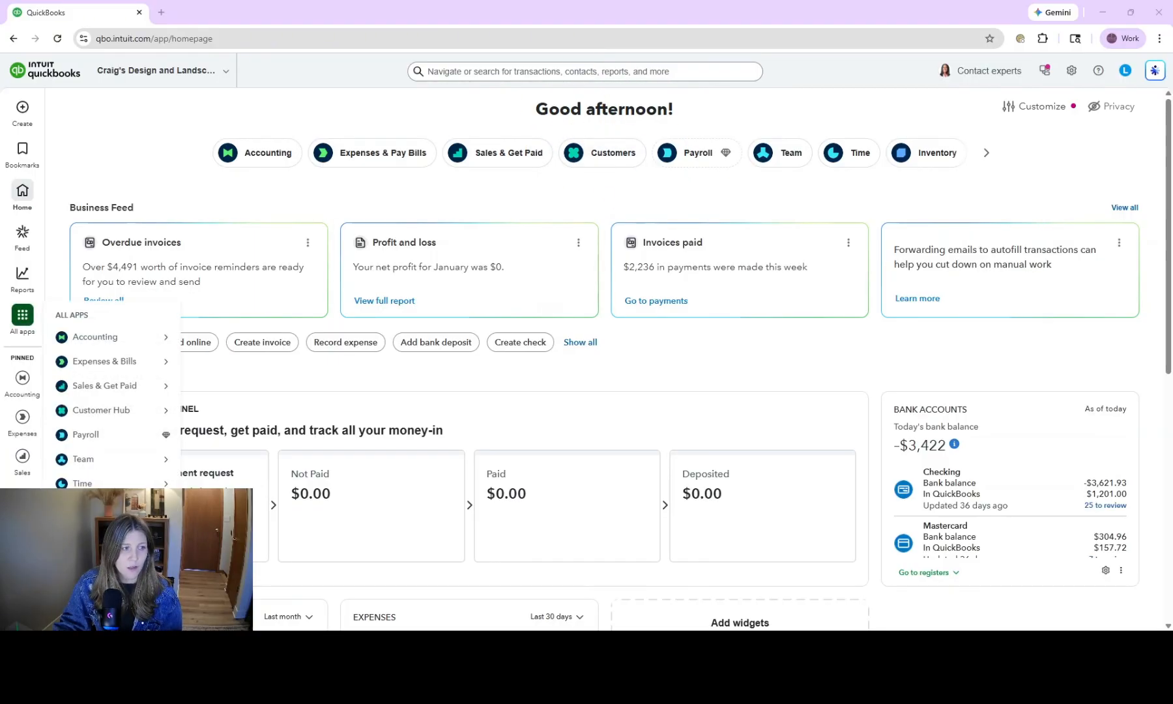
mouse_move(111, 411)
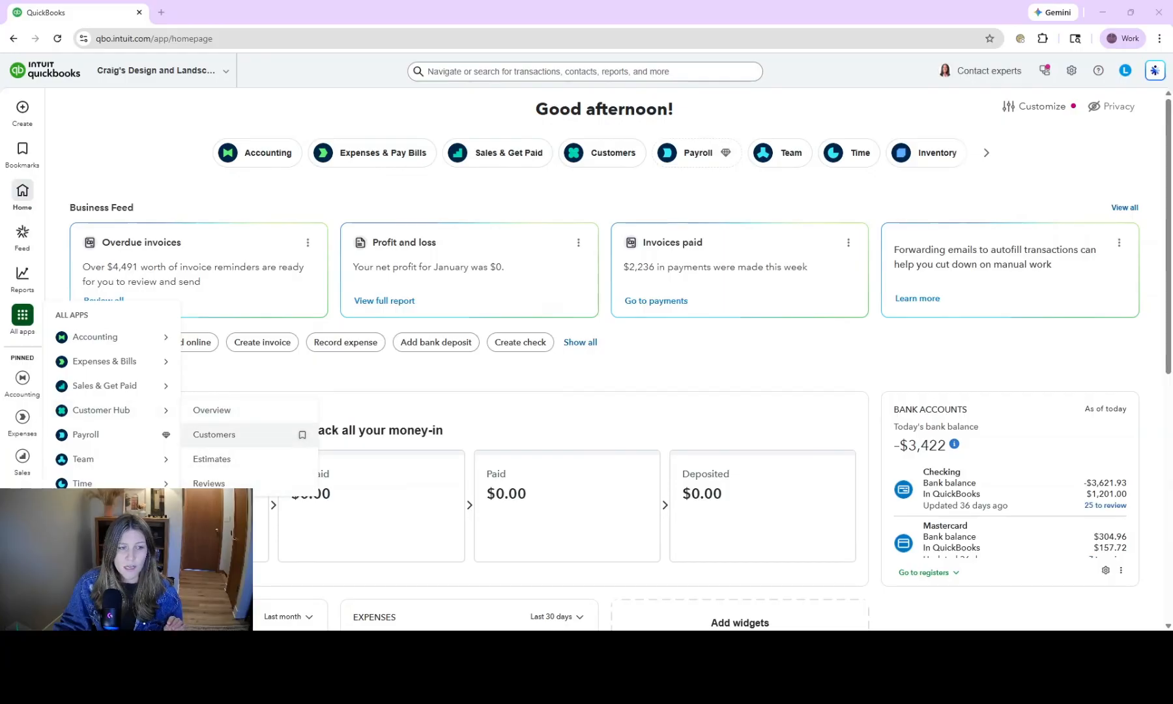
click(303, 437)
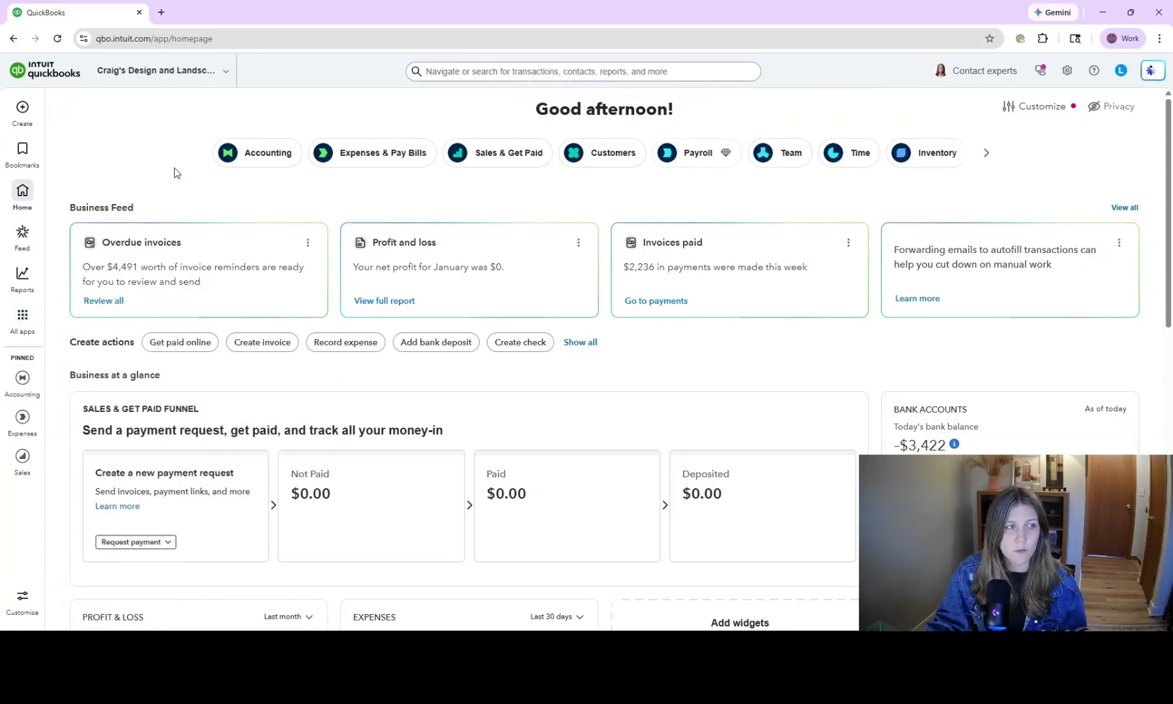
click(15, 155)
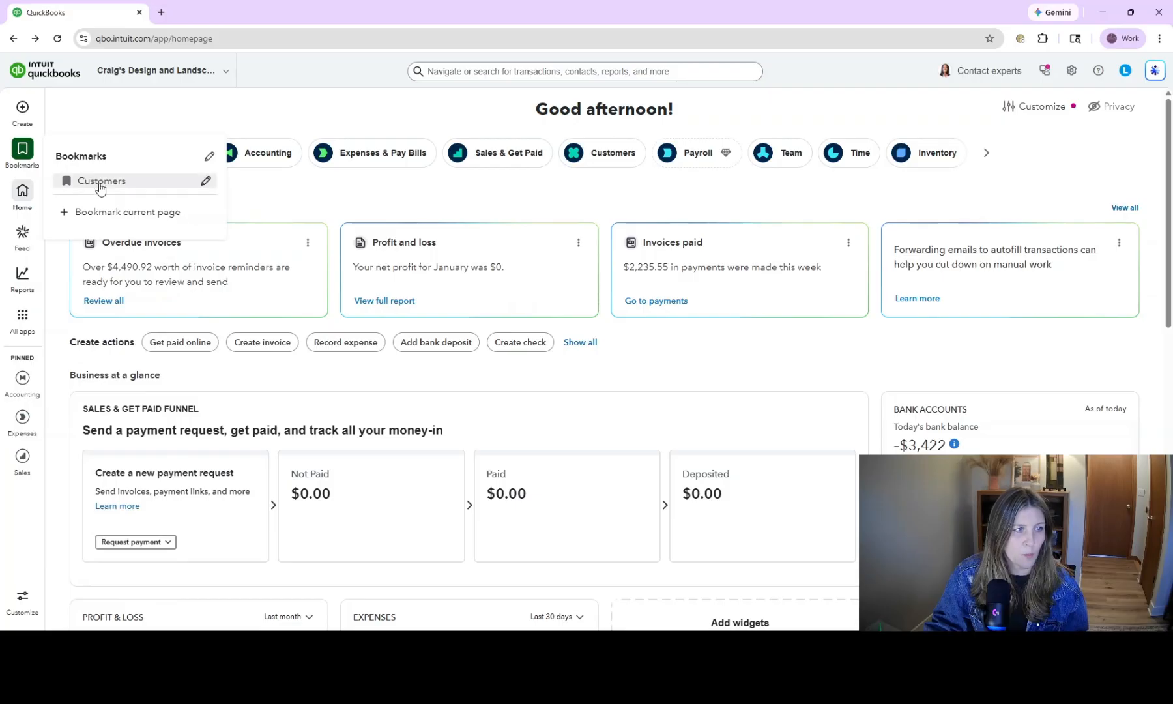
click(100, 186)
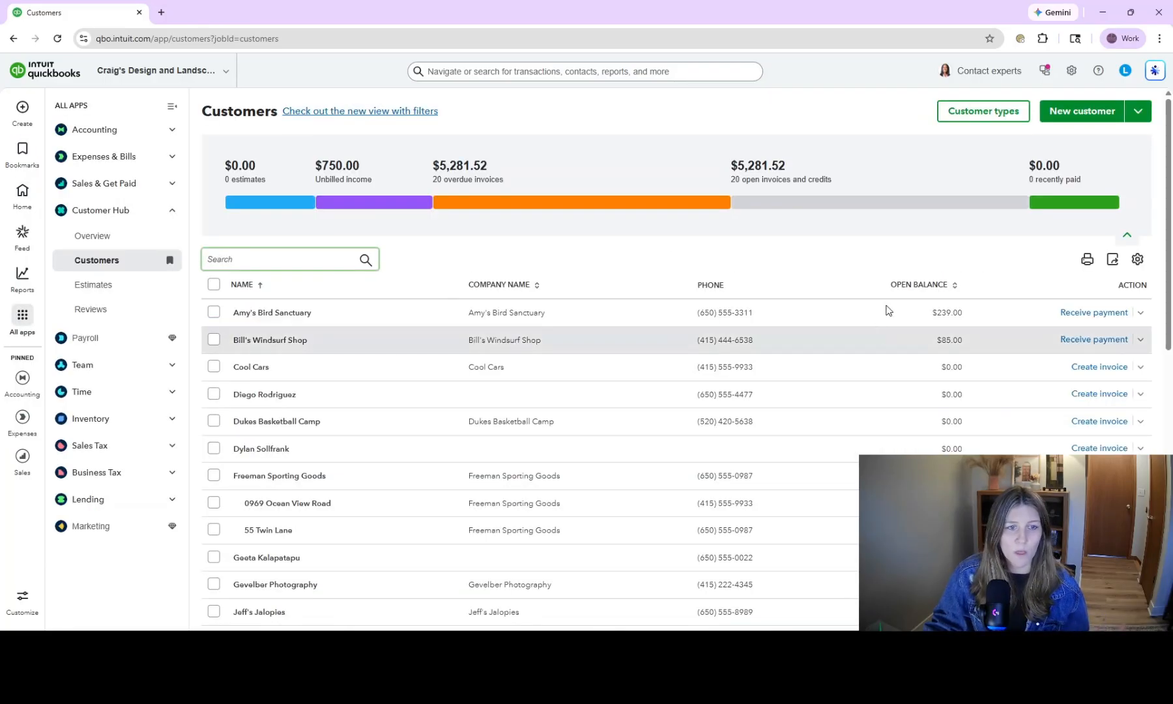
Step: Search the customer list by a customer's first name, without opening any of the suggested matches
click(802, 396)
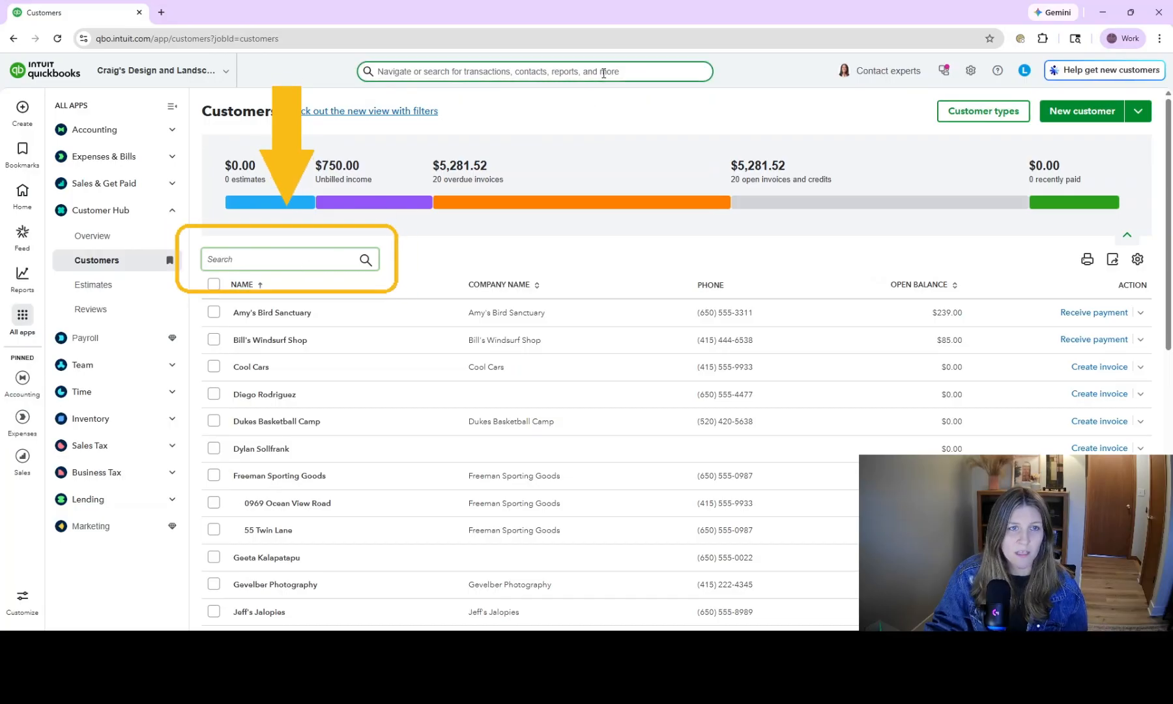
click(311, 260)
text(Jeff)
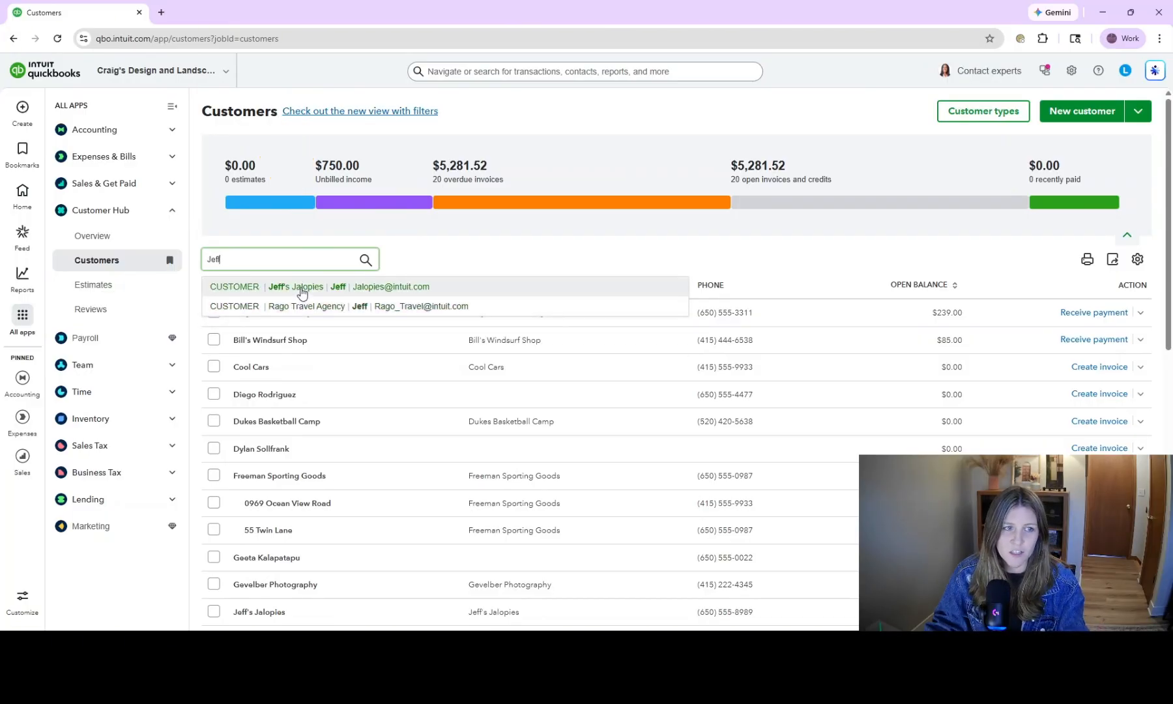
click(513, 257)
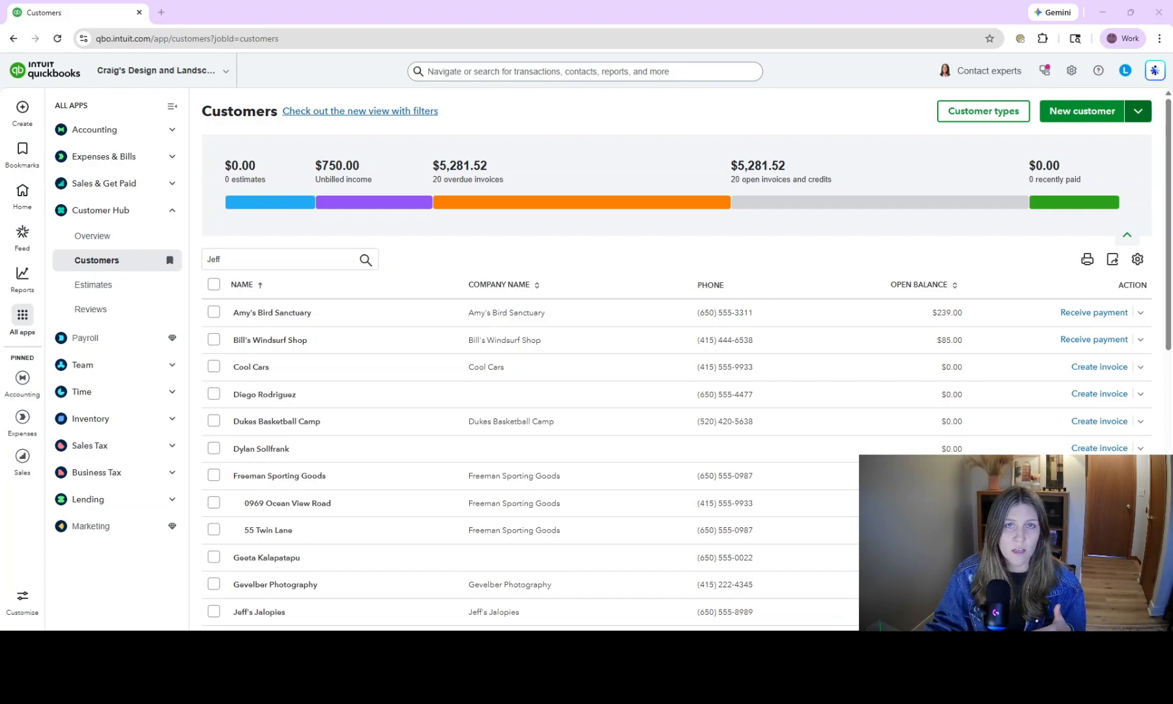
Step: View the additional options for adding new customers and the customer types, and return to the customer list
click(1103, 149)
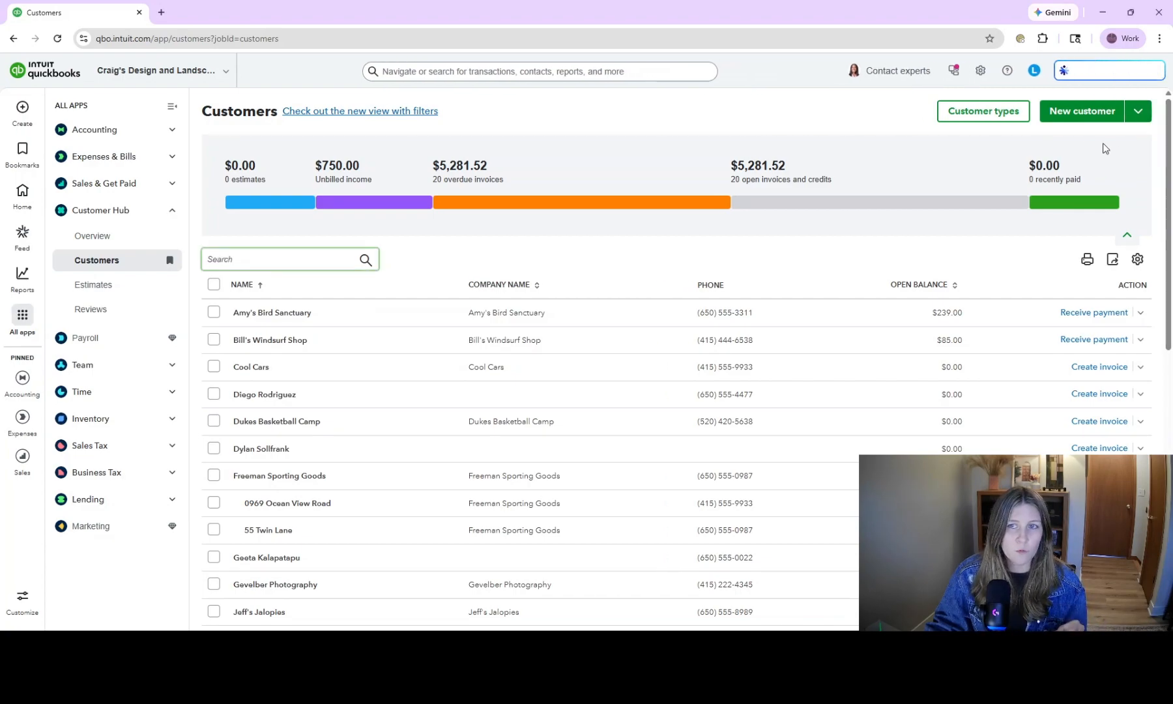
click(1135, 117)
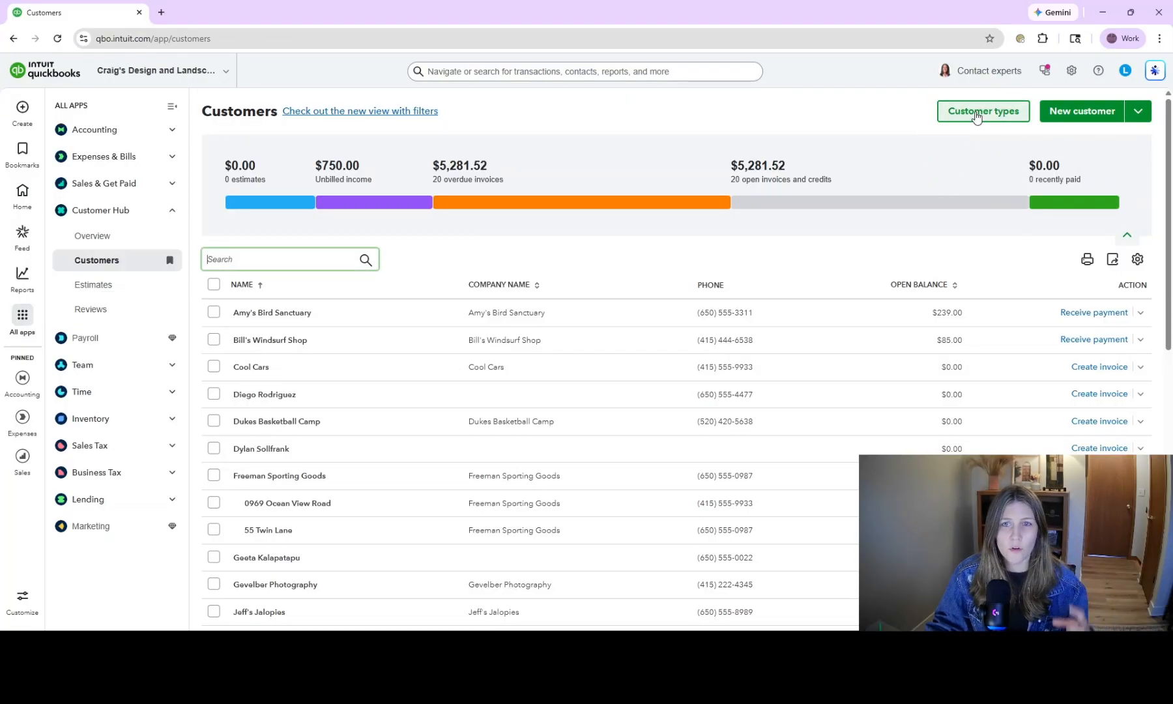
click(977, 117)
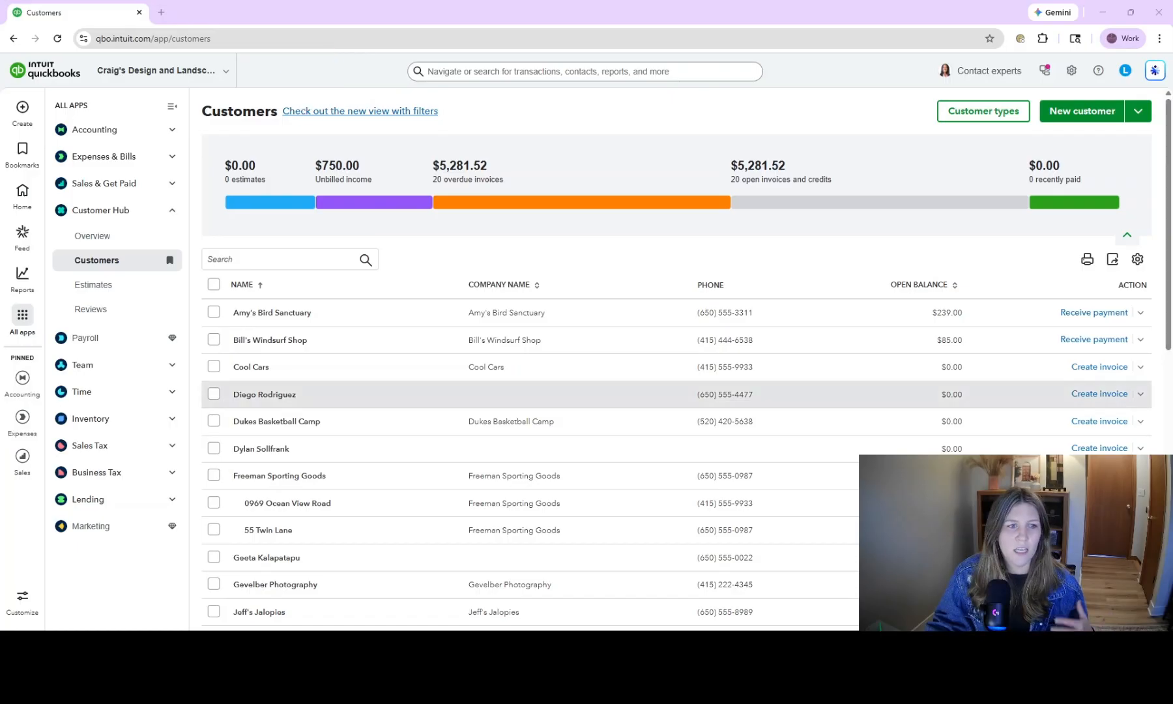
click(266, 260)
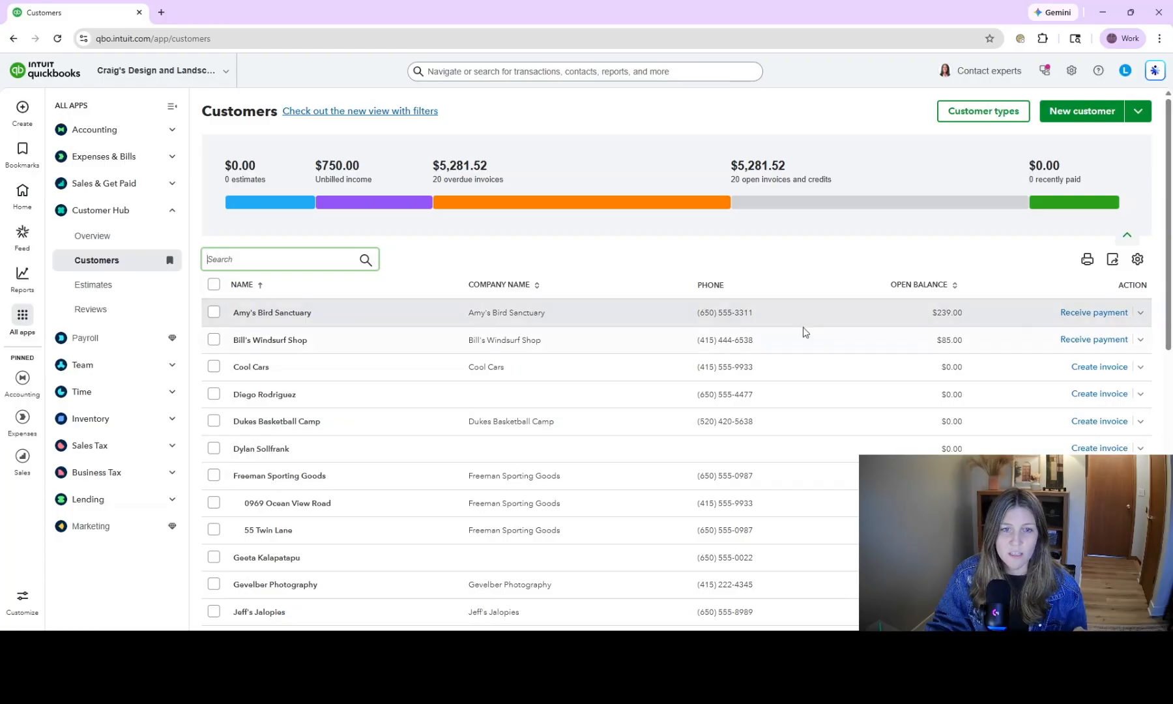
Step: Open the customer record of Amy's Bird Sanctuary and review its transaction list
click(593, 318)
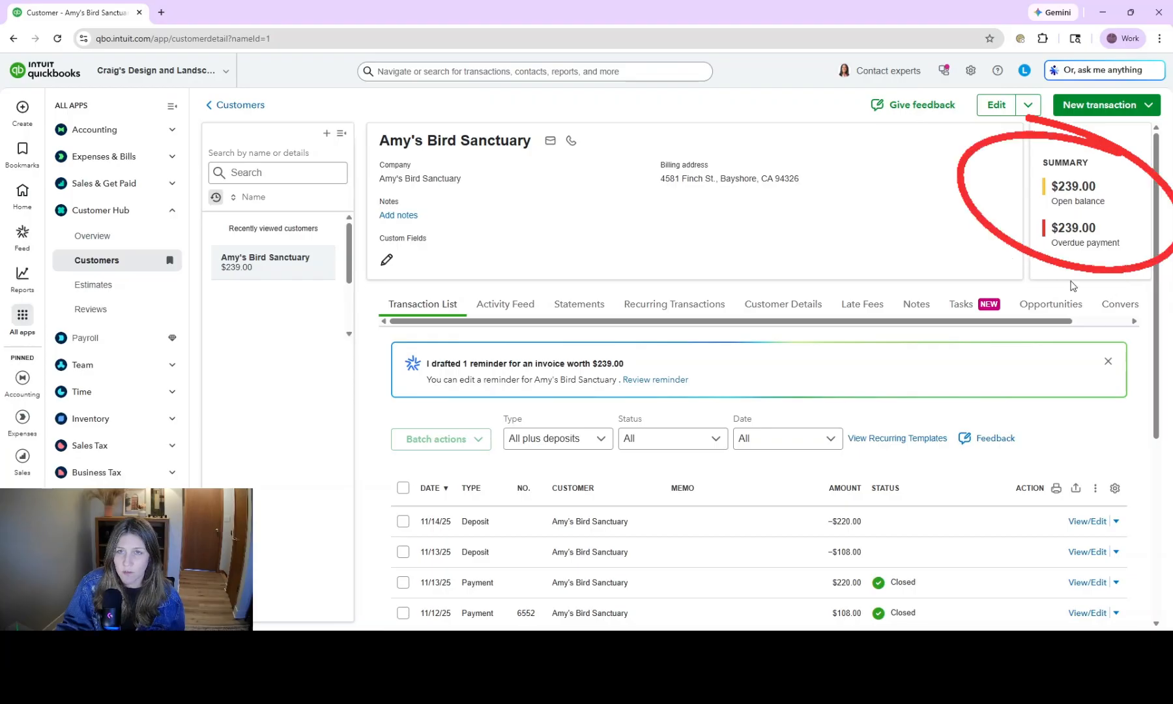
scroll(977, 350, down, 4)
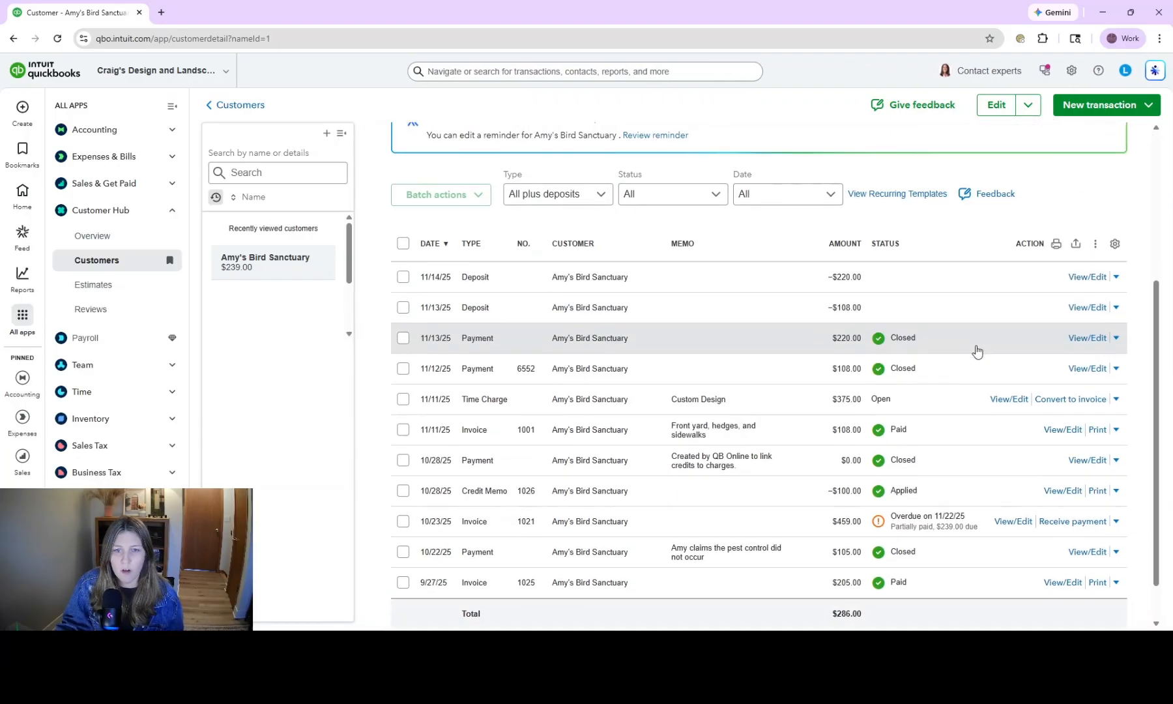
scroll(976, 350, down, 1)
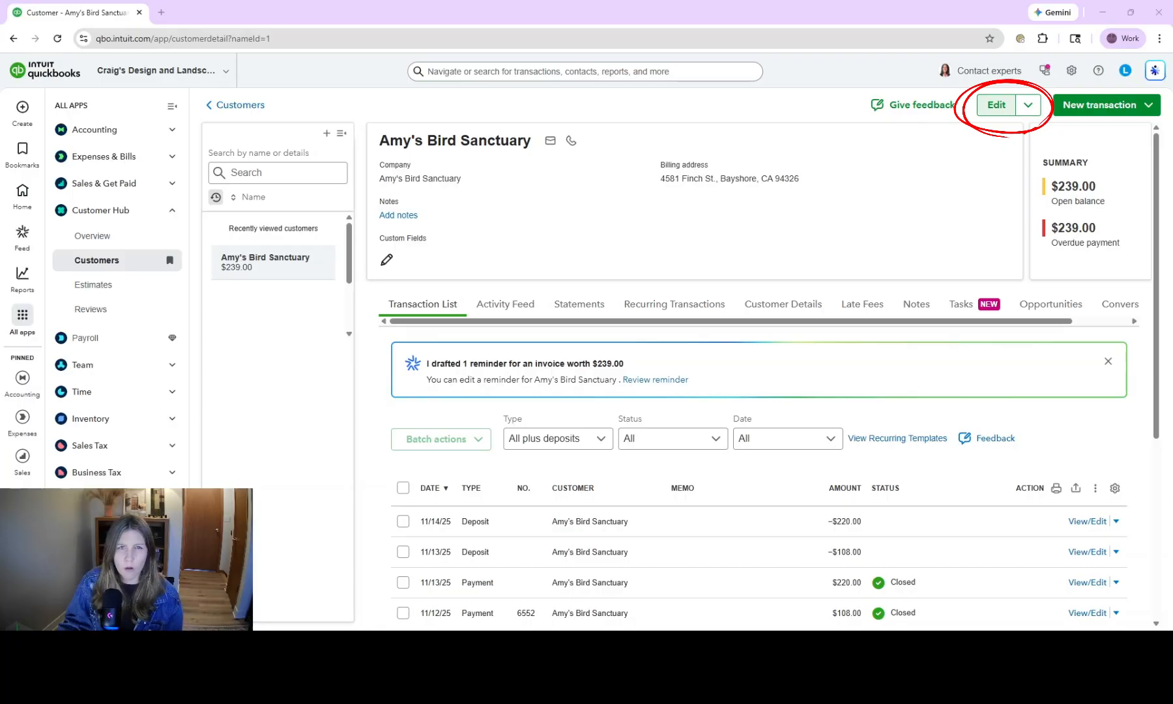
Step: Start merging Amy's Bird Sanctuary with another contact, view the contacts available as merge targets, and leave without merging
click(1029, 112)
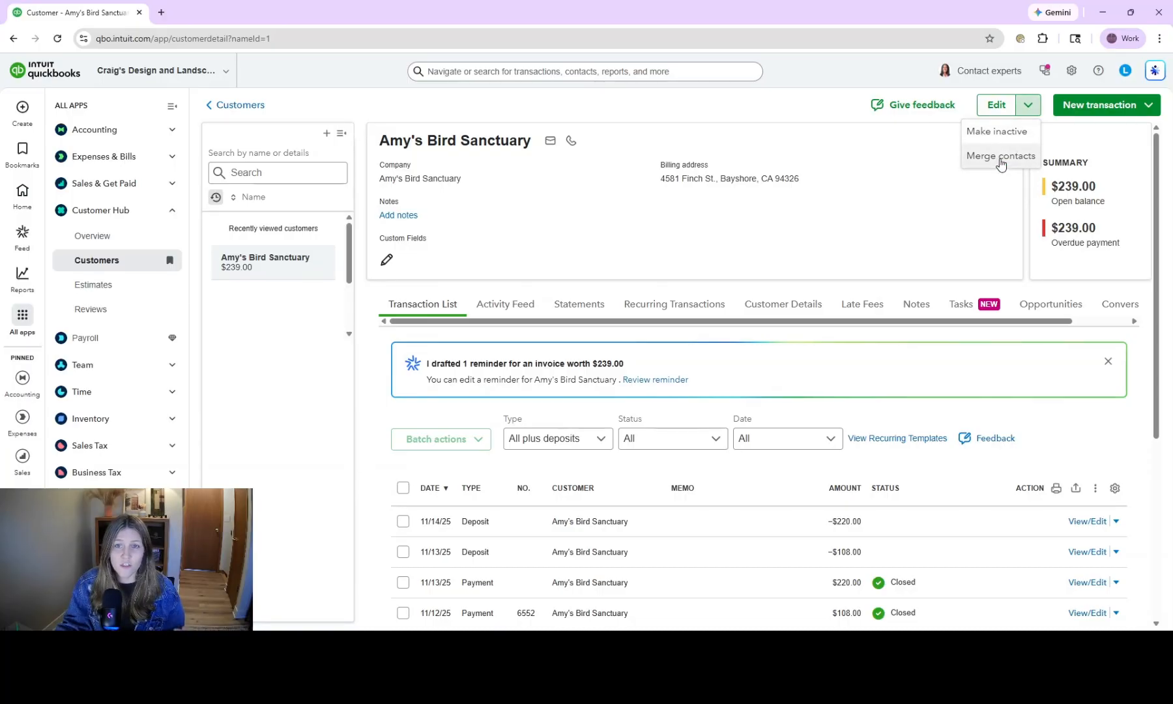
click(1001, 159)
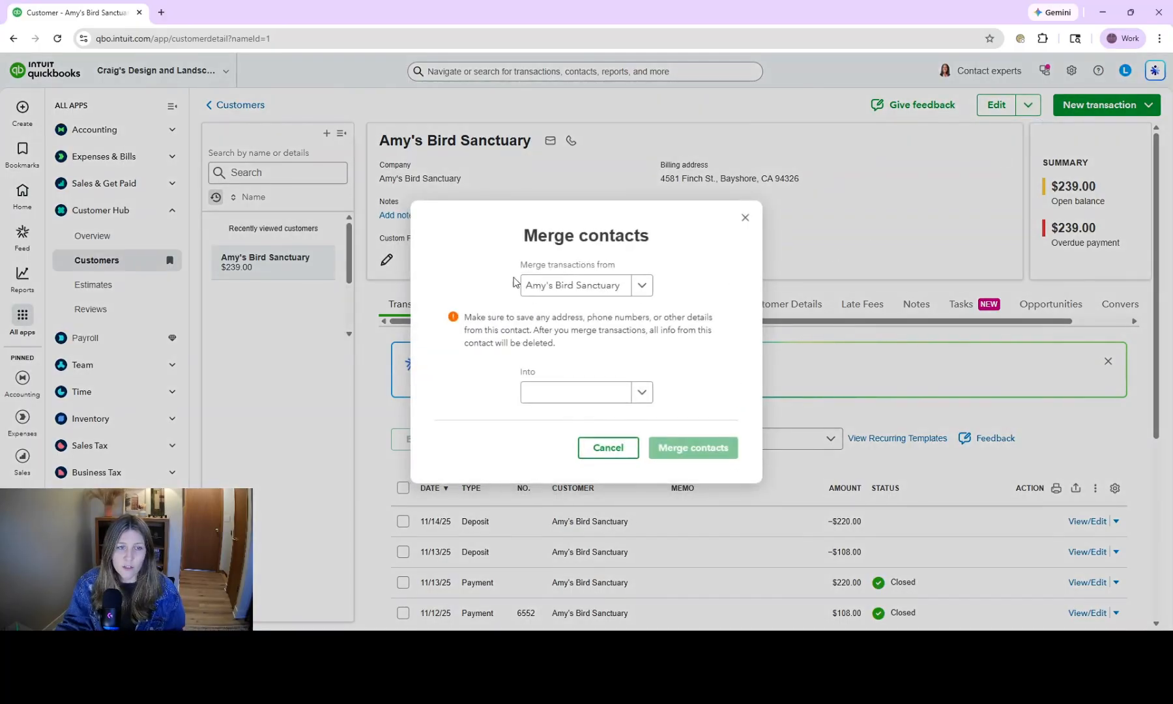
click(648, 291)
click(647, 293)
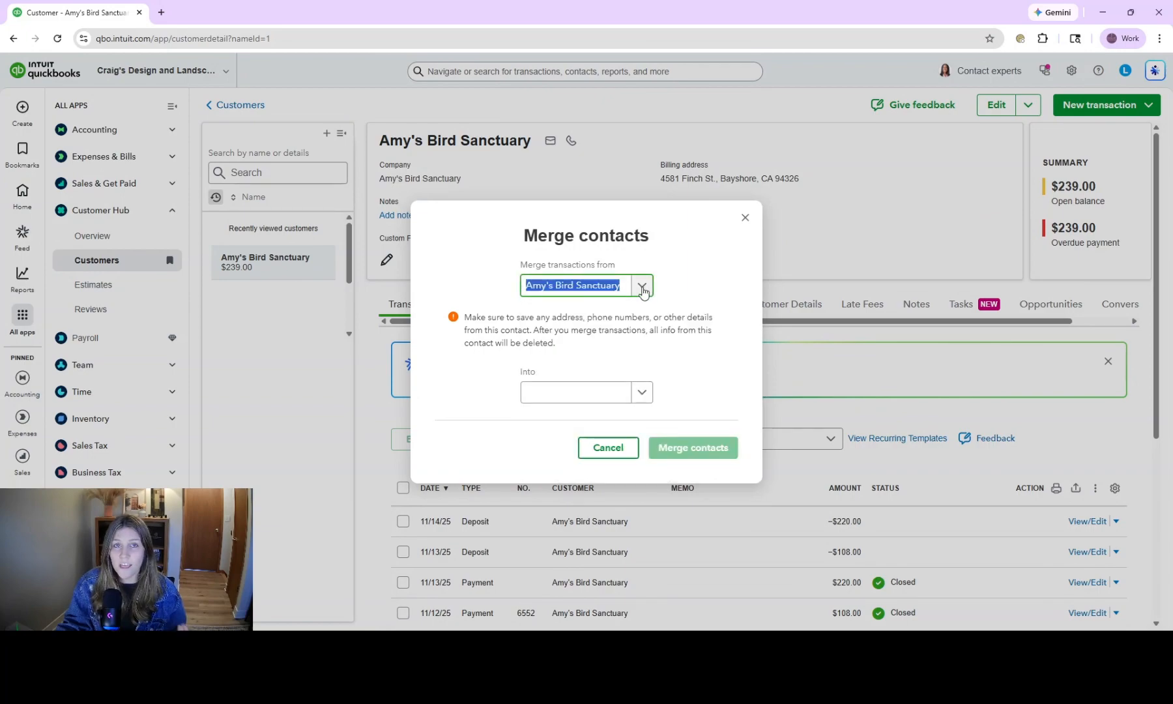
double_click(641, 394)
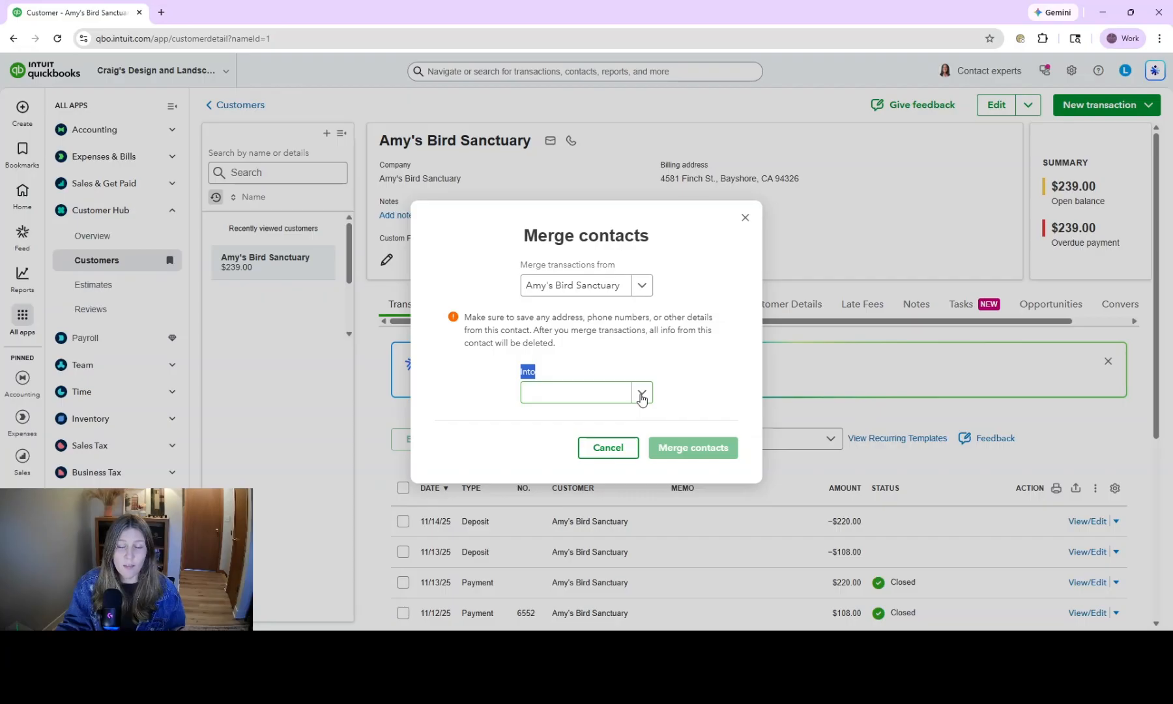
click(641, 394)
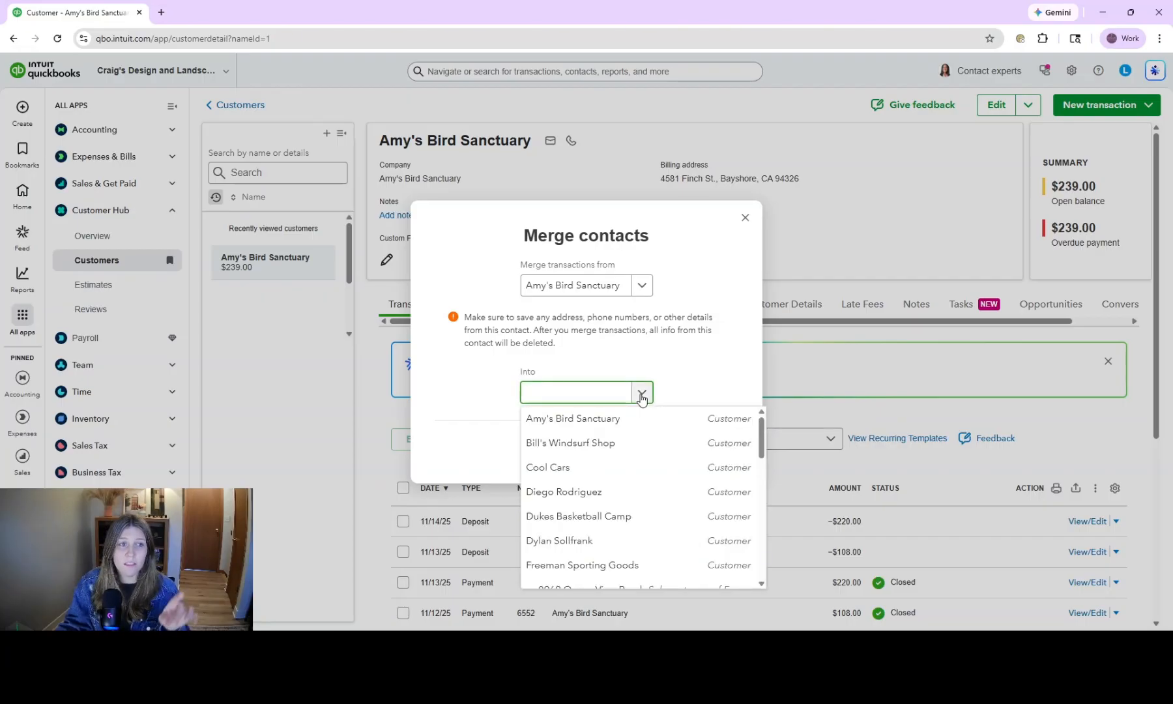
click(641, 395)
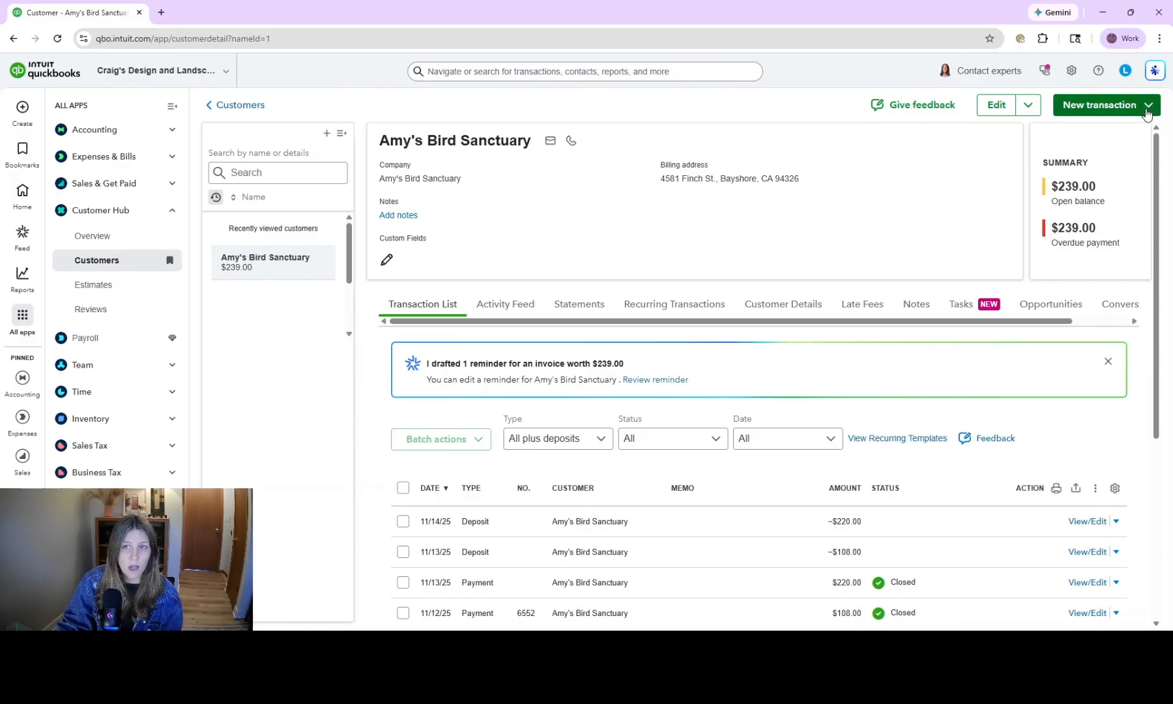
Step: View the new transaction types for Amy's Bird Sanctuary, and open its customer details for editing to review the name and company fields
click(1151, 105)
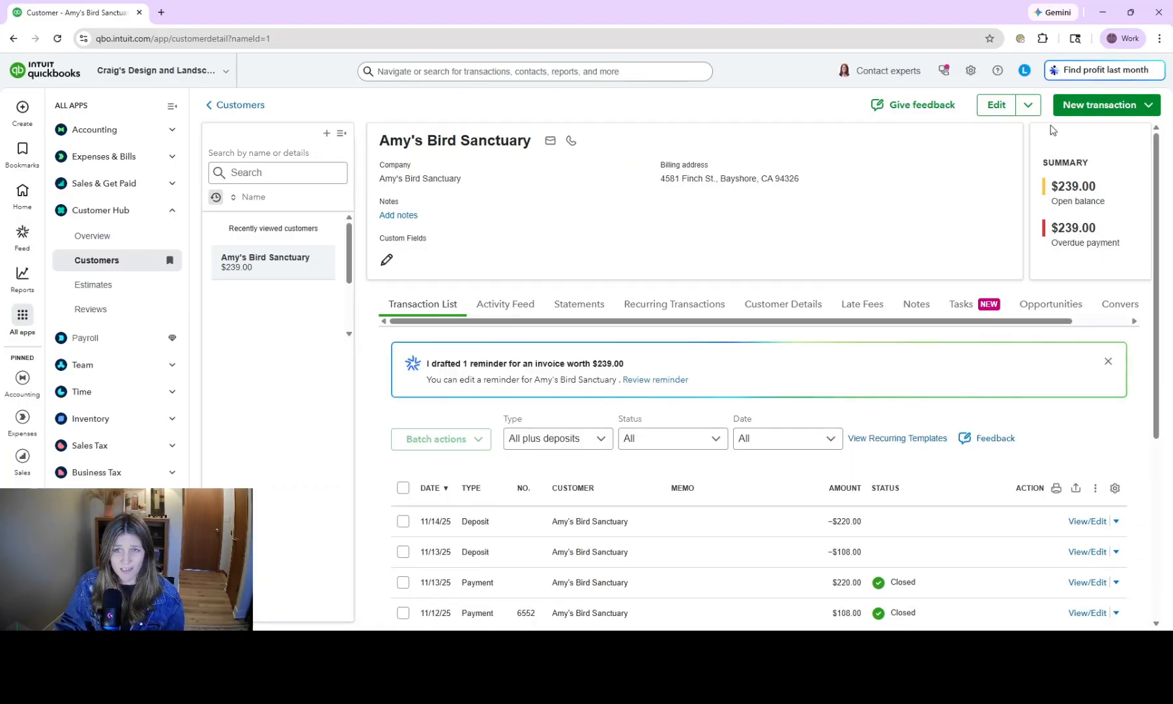
click(997, 106)
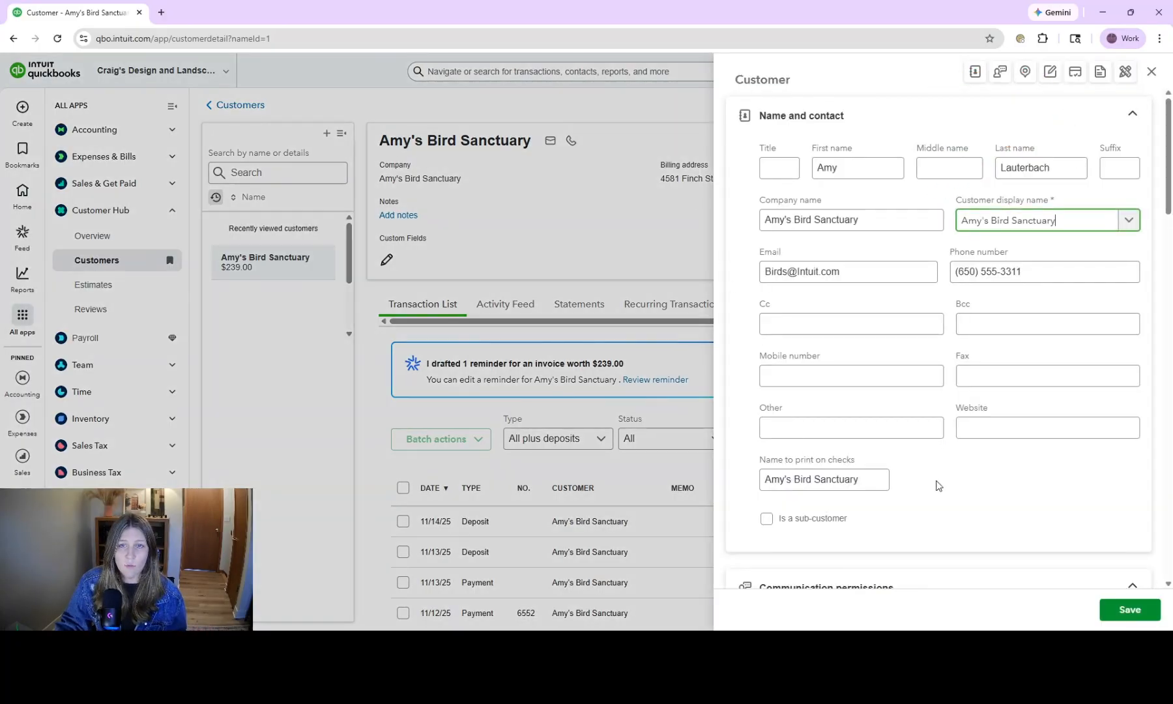
click(865, 163)
click(1039, 169)
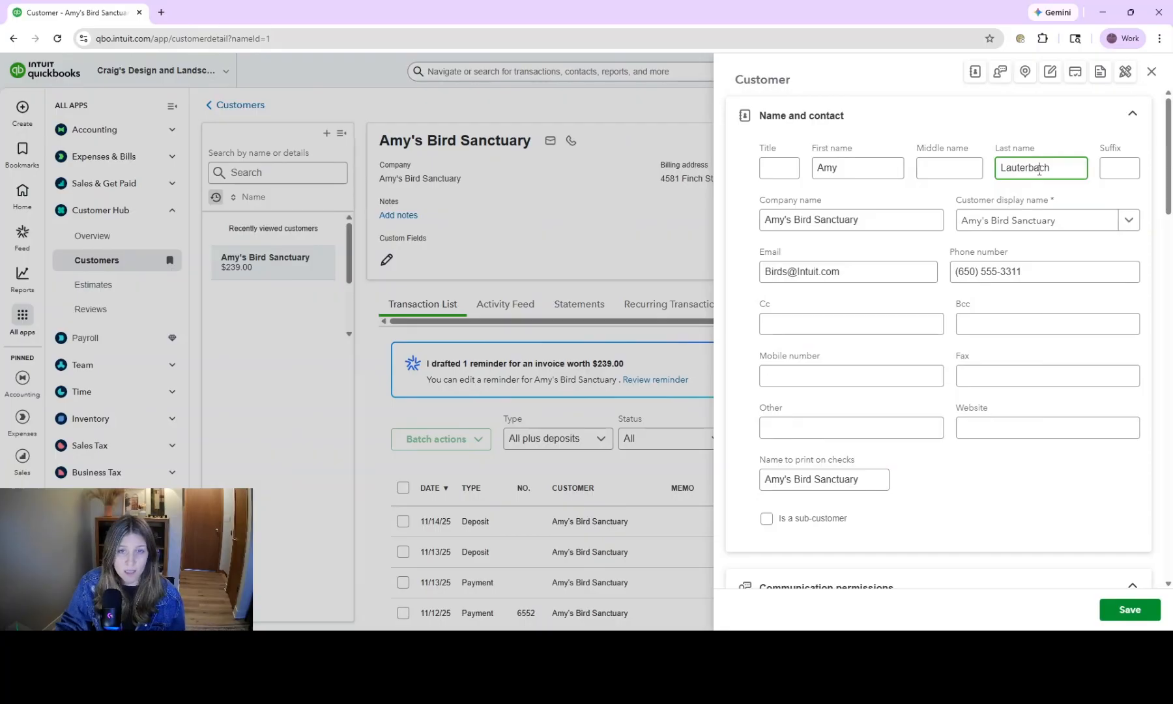
triple_click(915, 223)
click(913, 221)
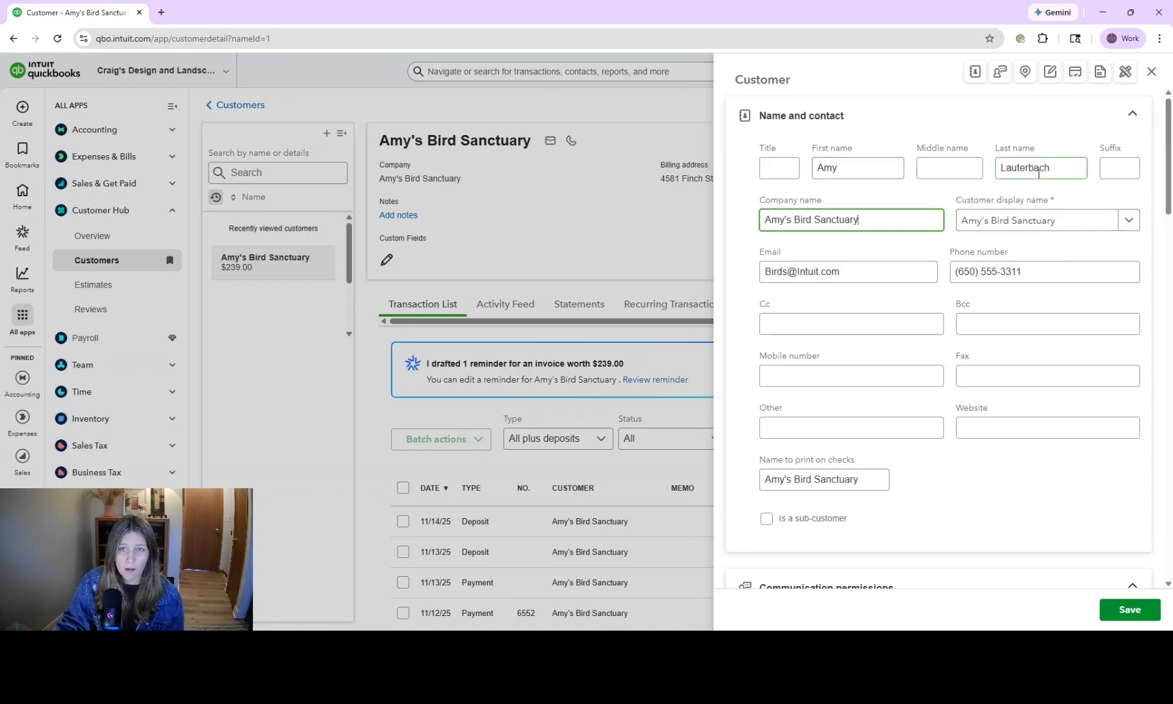
Step: Try the contact's full name as the customer display name, and set it back to Amy's Bird Sanctuary
click(1131, 224)
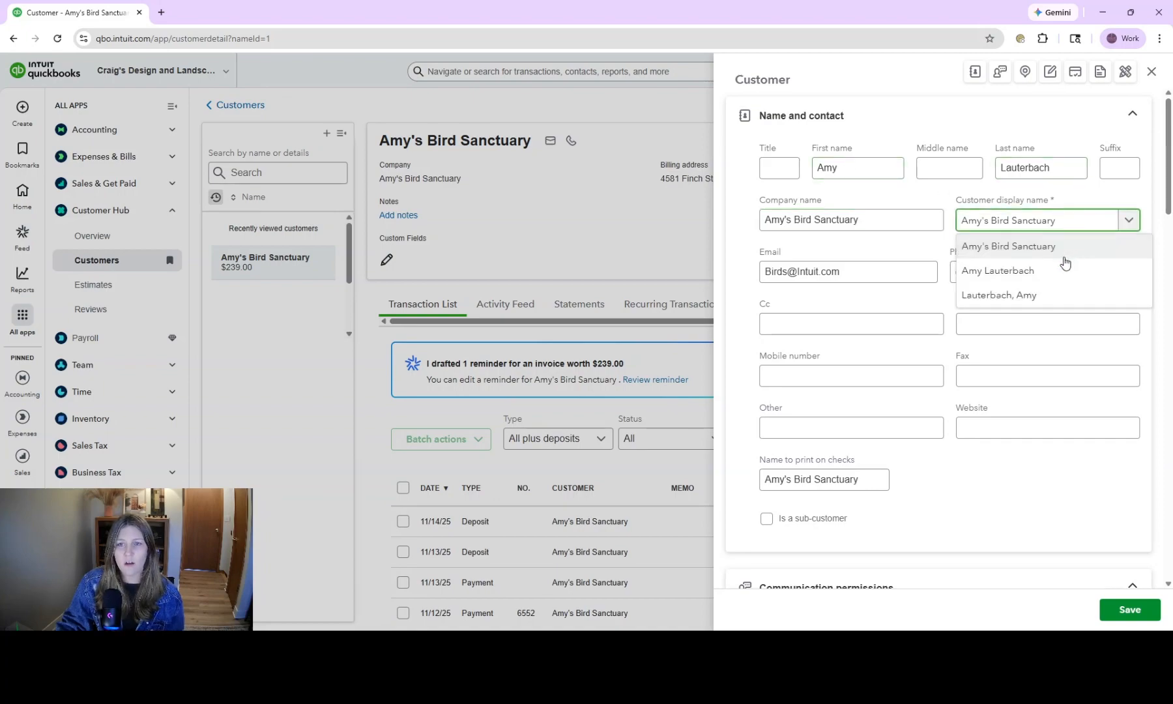
click(1014, 283)
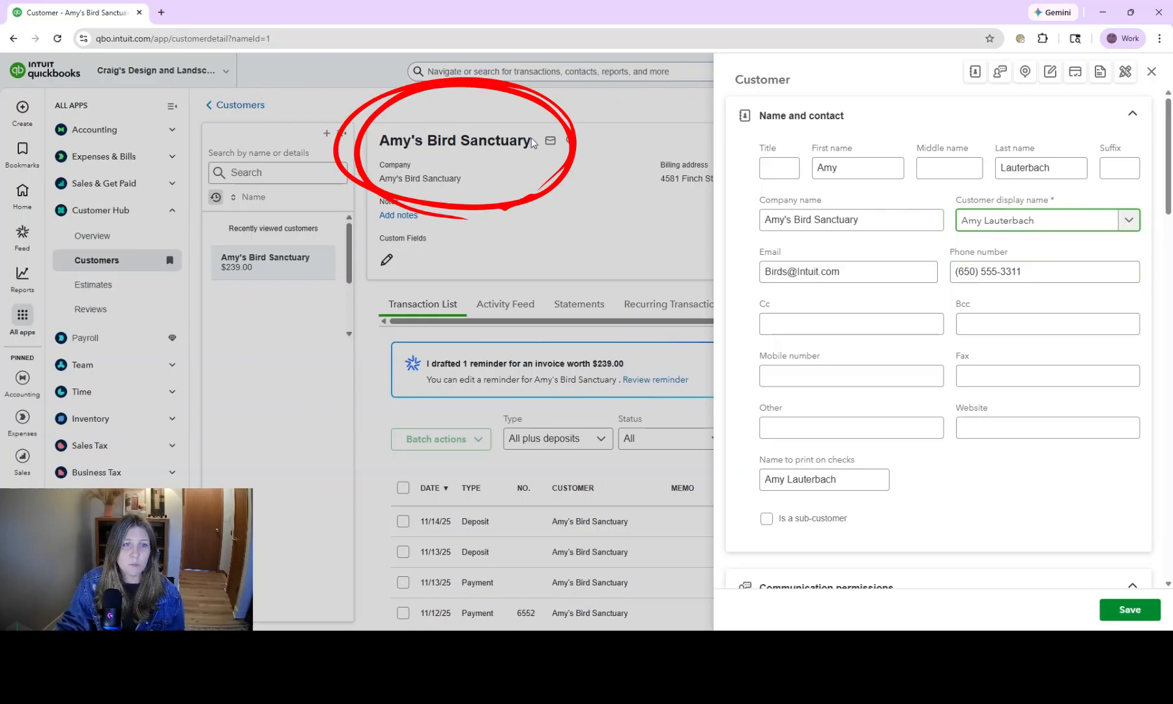
click(1132, 222)
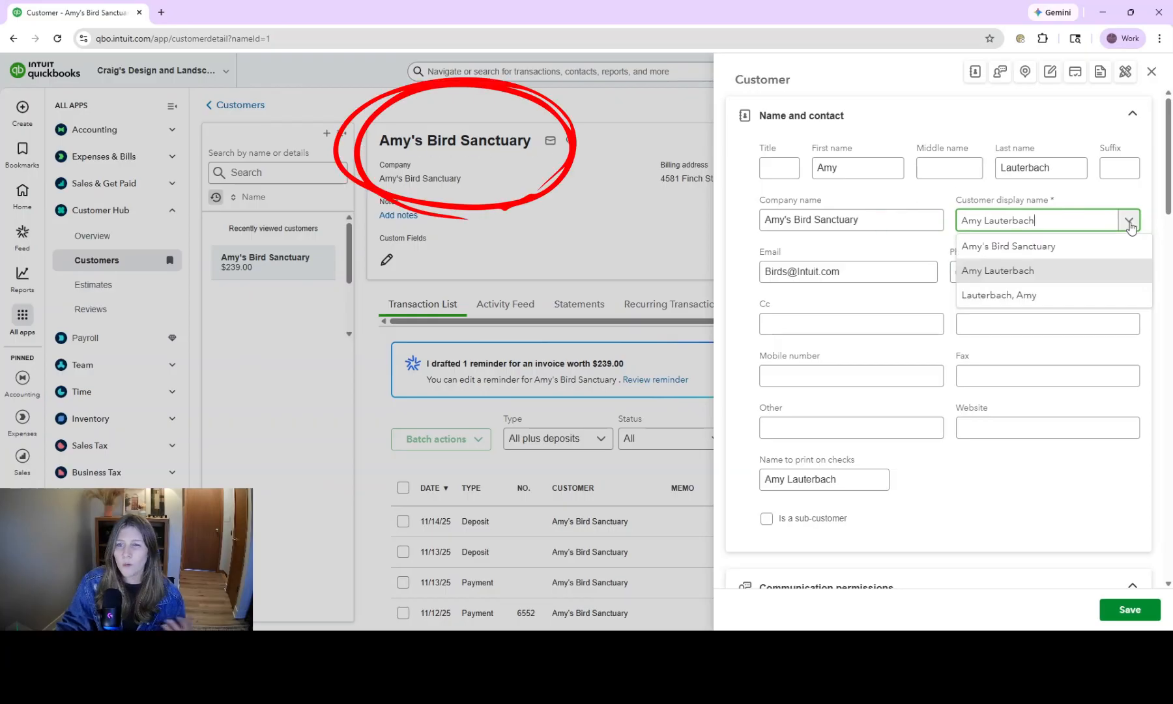
click(1004, 252)
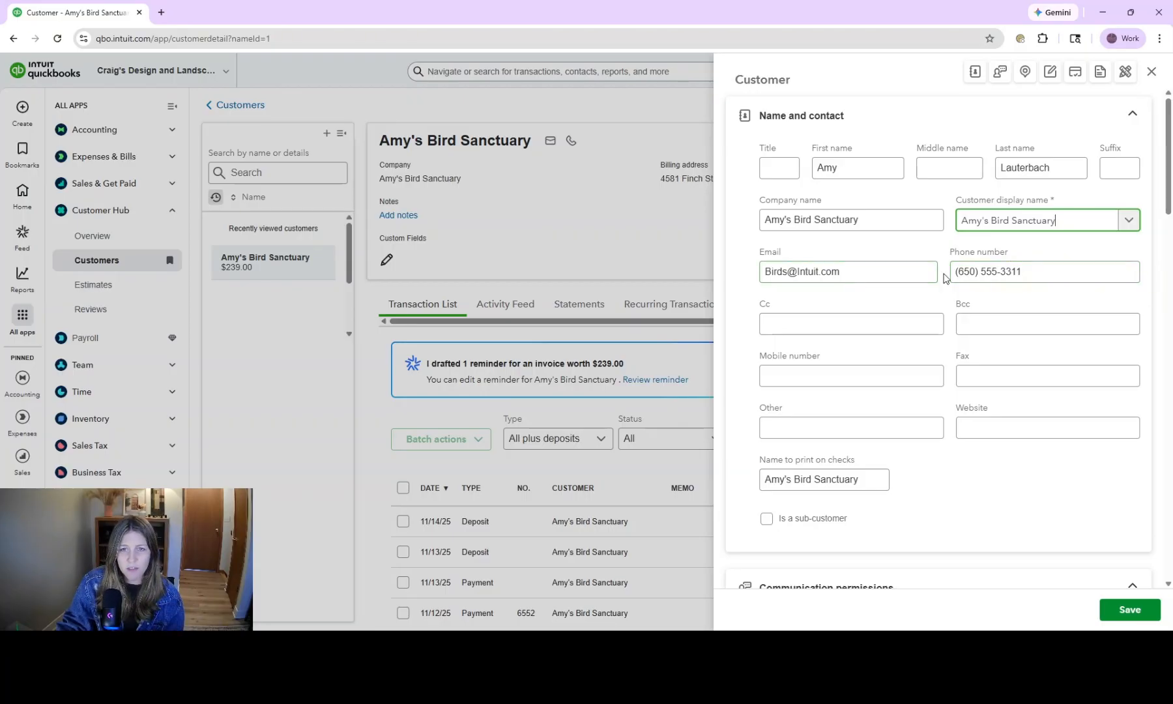
Step: Review the Cc, mobile number, fax, website, name to print on checks and other contact fields of the customer form
scroll(800, 208, down, 2)
click(806, 206)
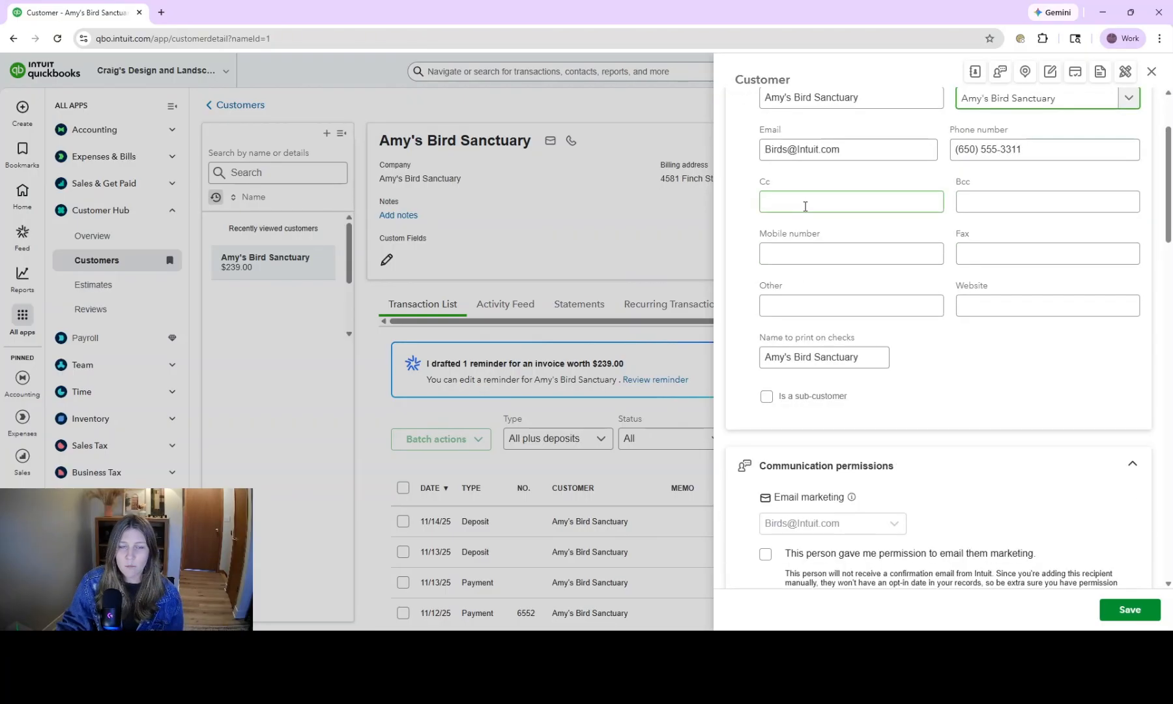
click(805, 206)
click(917, 255)
click(1022, 250)
click(908, 355)
click(1000, 305)
click(857, 343)
scroll(850, 344, down, 2)
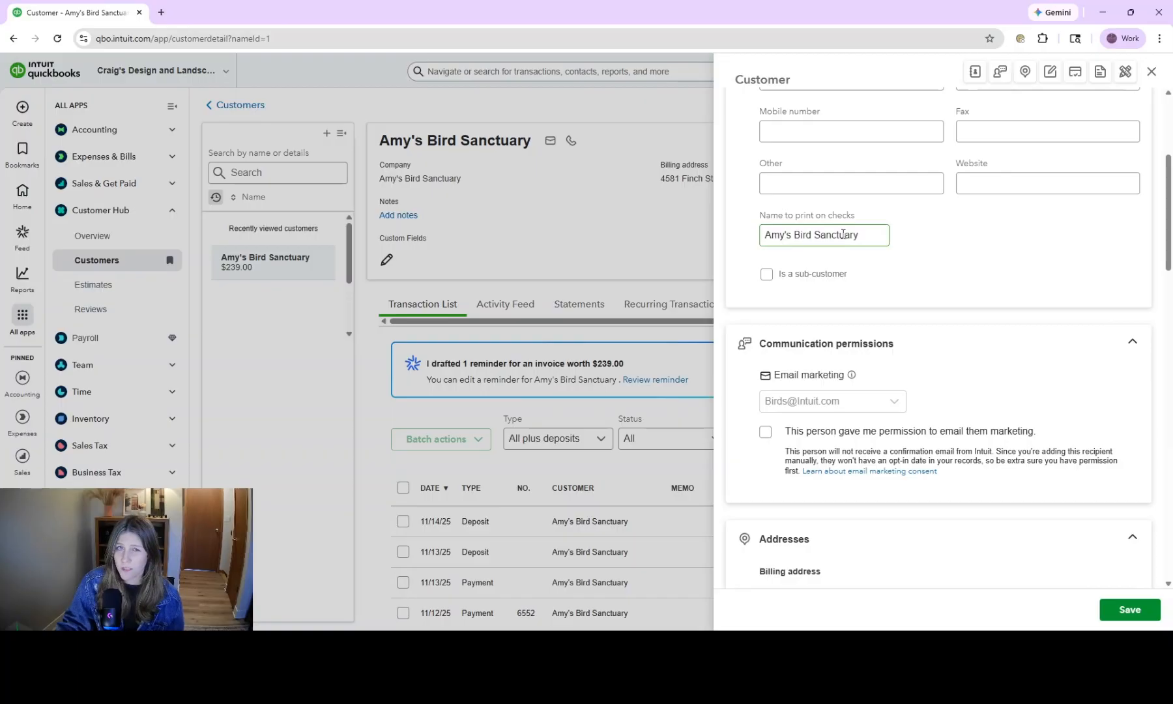
scroll(843, 234, up, 2)
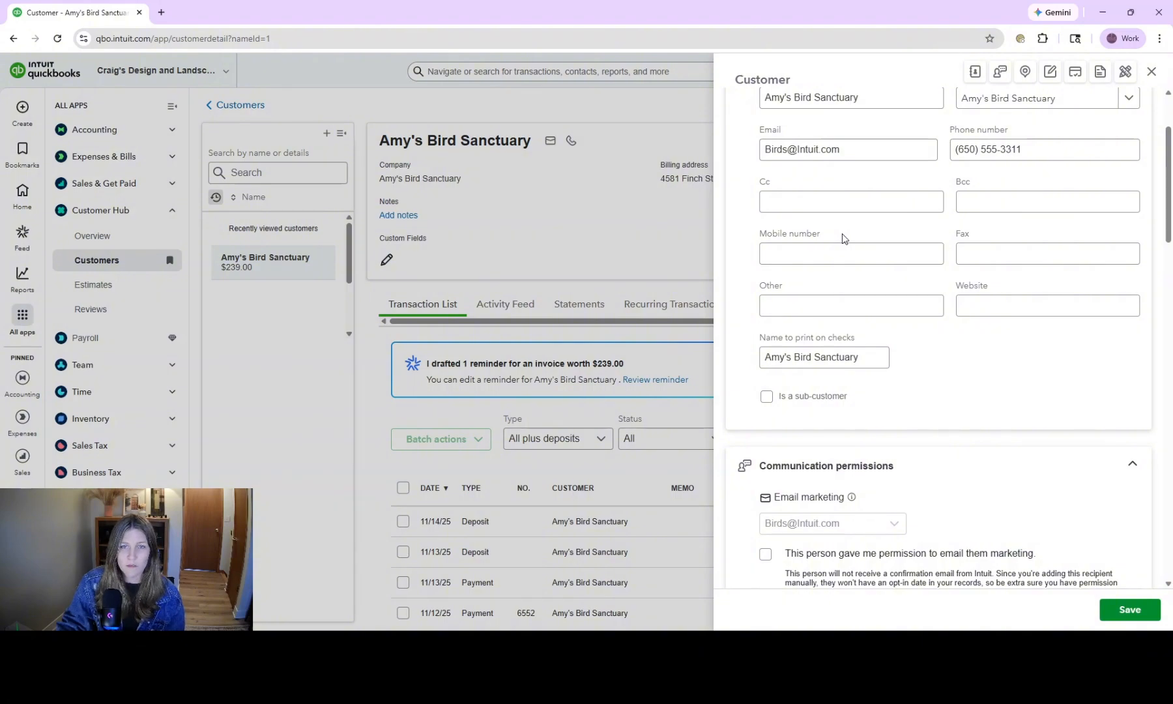
Step: Examine the communication permissions, billing and shipping addresses, and notes and attachments sections of the customer form
scroll(842, 238, down, 6)
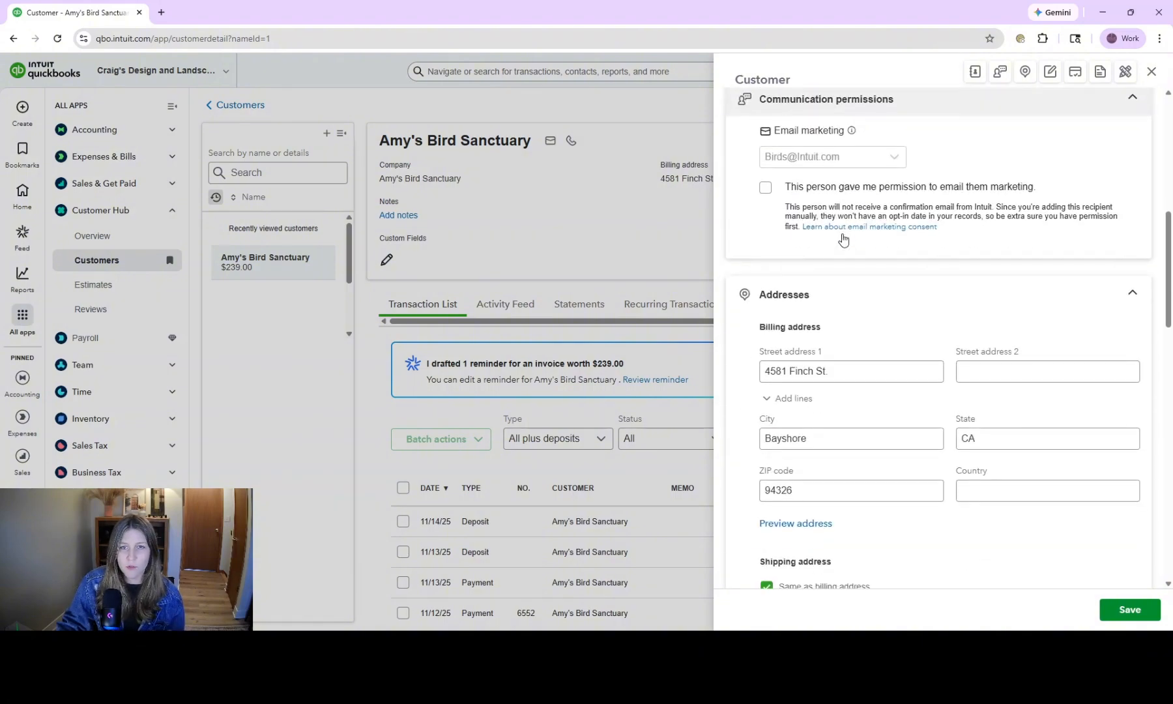
scroll(843, 238, down, 1)
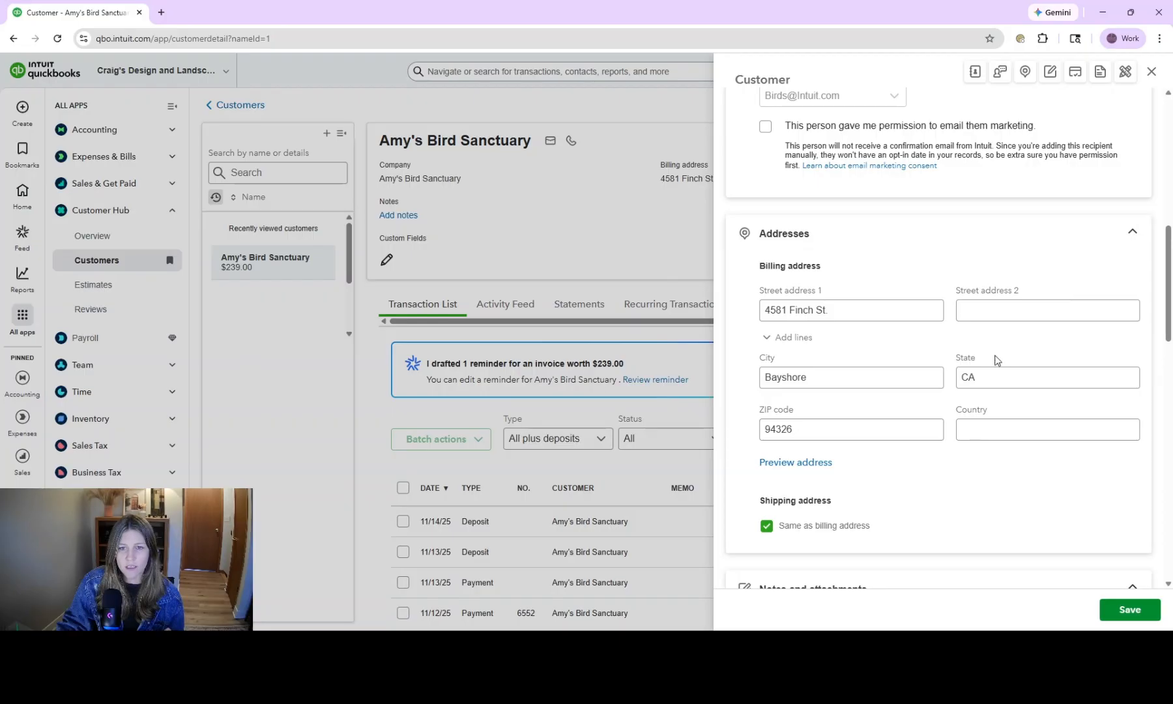
scroll(995, 360, down, 3)
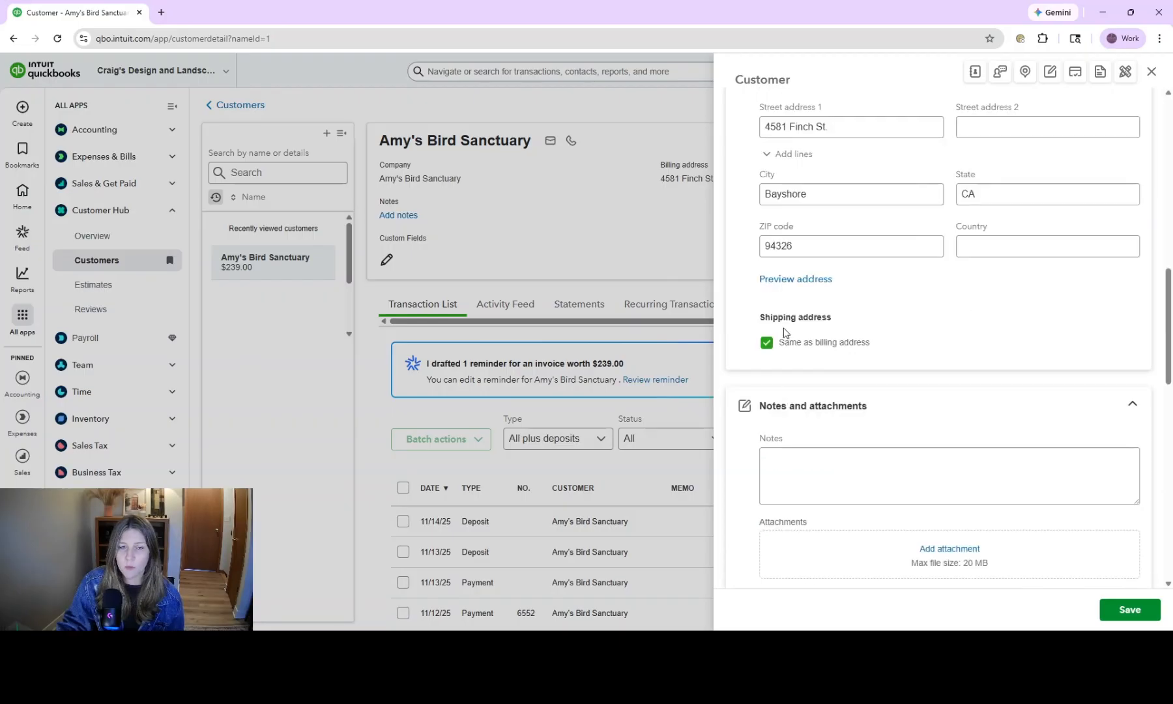
Step: Enter the customer note "Only service in April and May" for Amy's Bird Sanctuary
scroll(776, 326, down, 3)
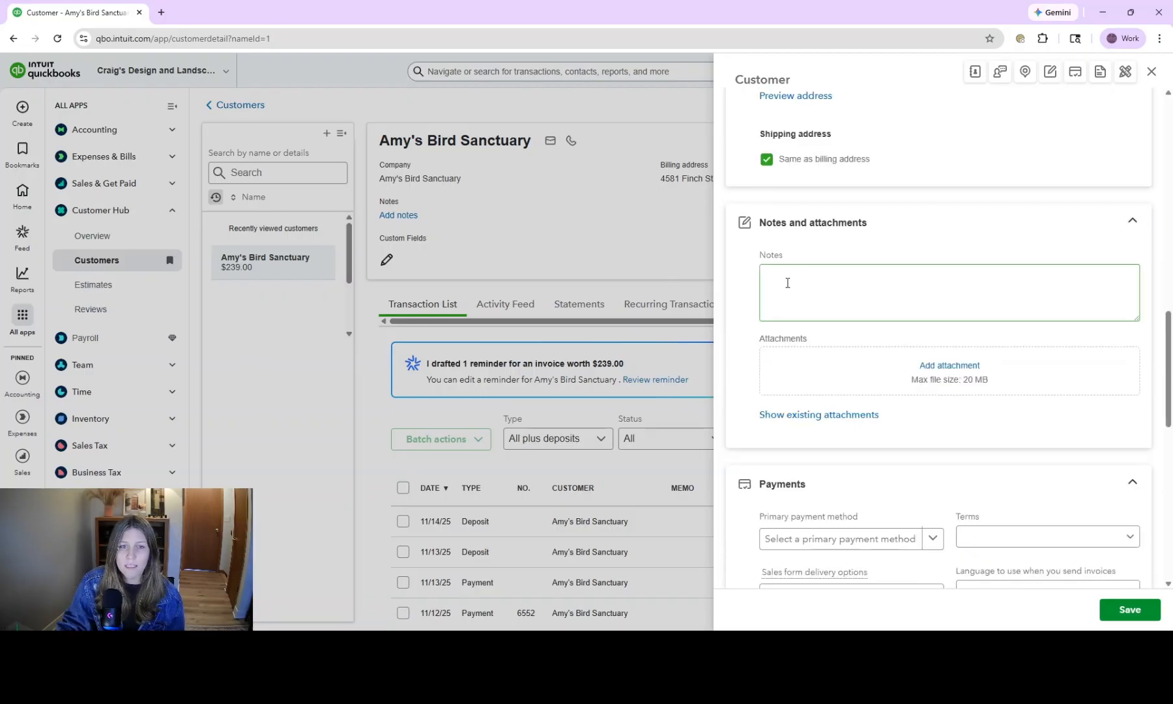
click(787, 283)
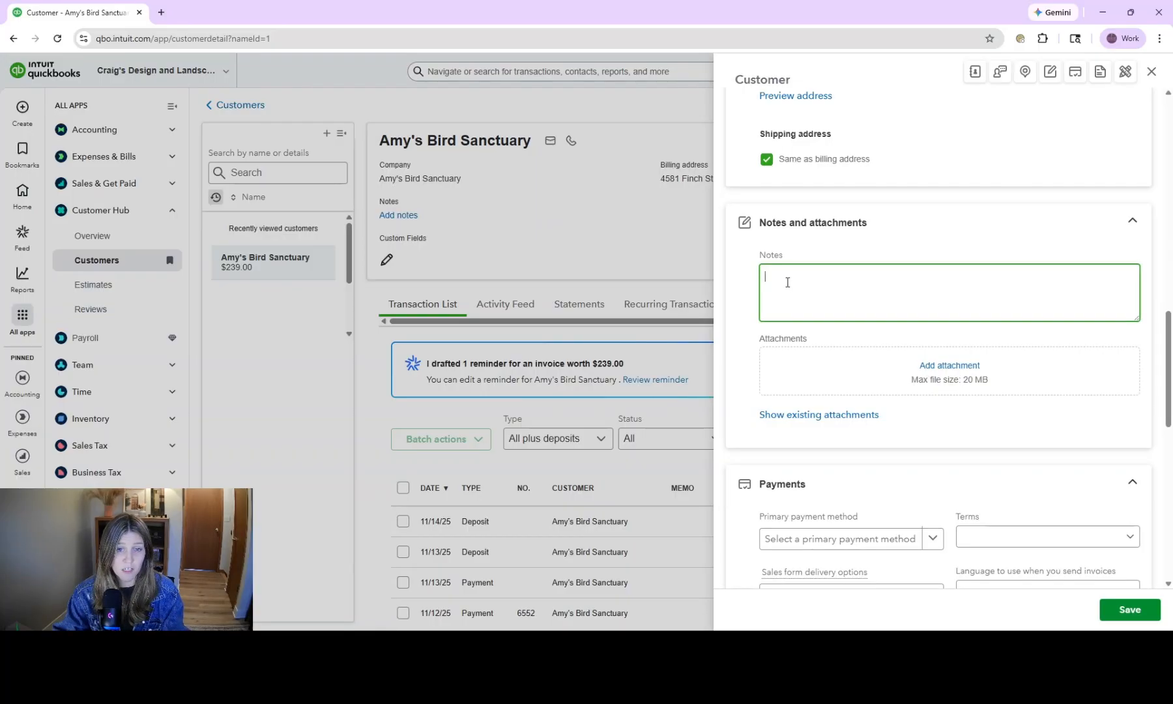
text(Only service in April and May)
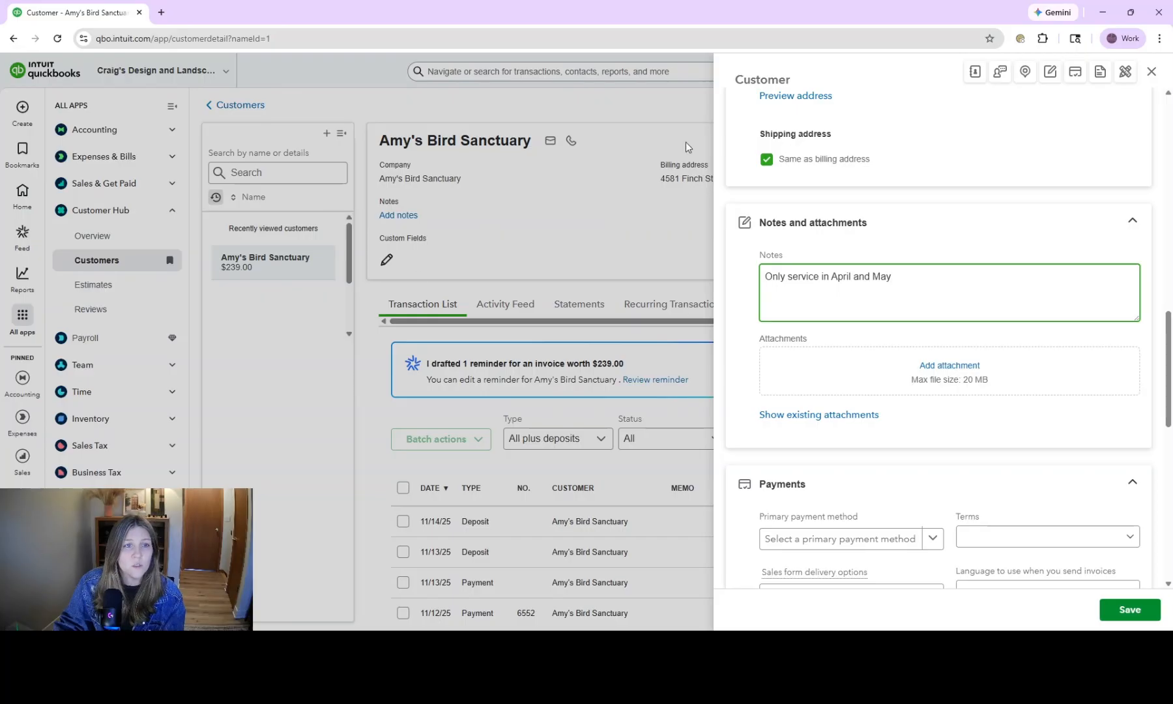
Step: Review the payments, additional info, taxes and custom fields sections of the customer form, and save the customer
scroll(936, 251, down, 2)
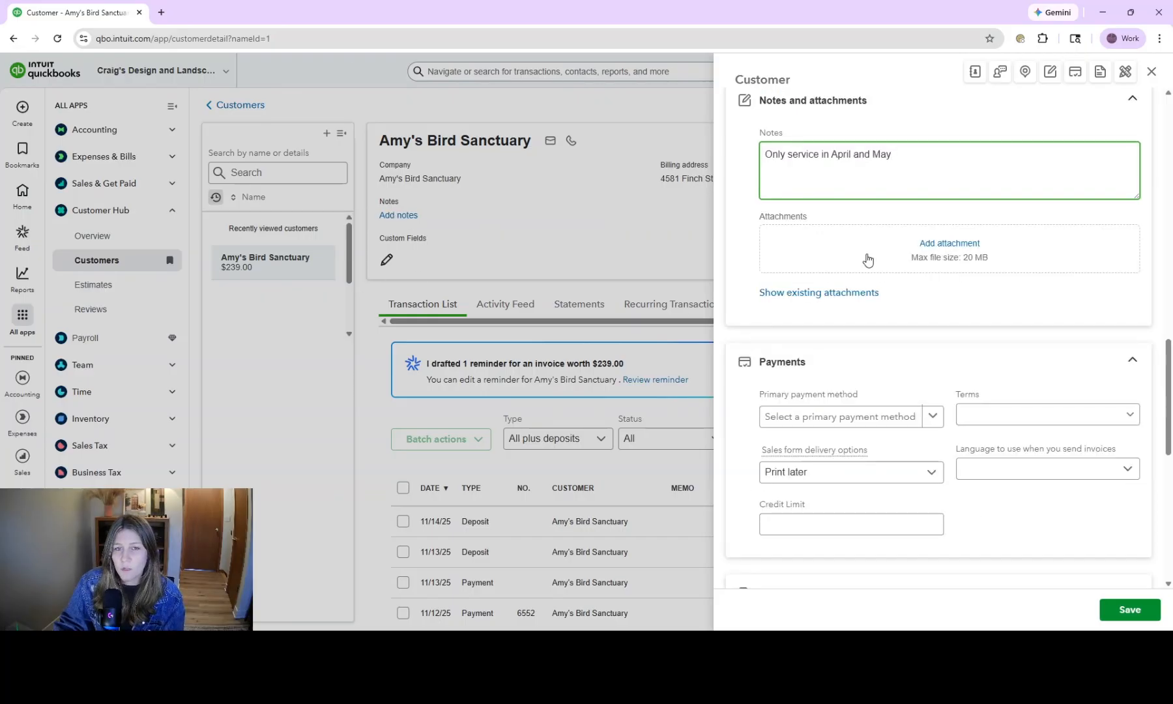
scroll(865, 264, down, 6)
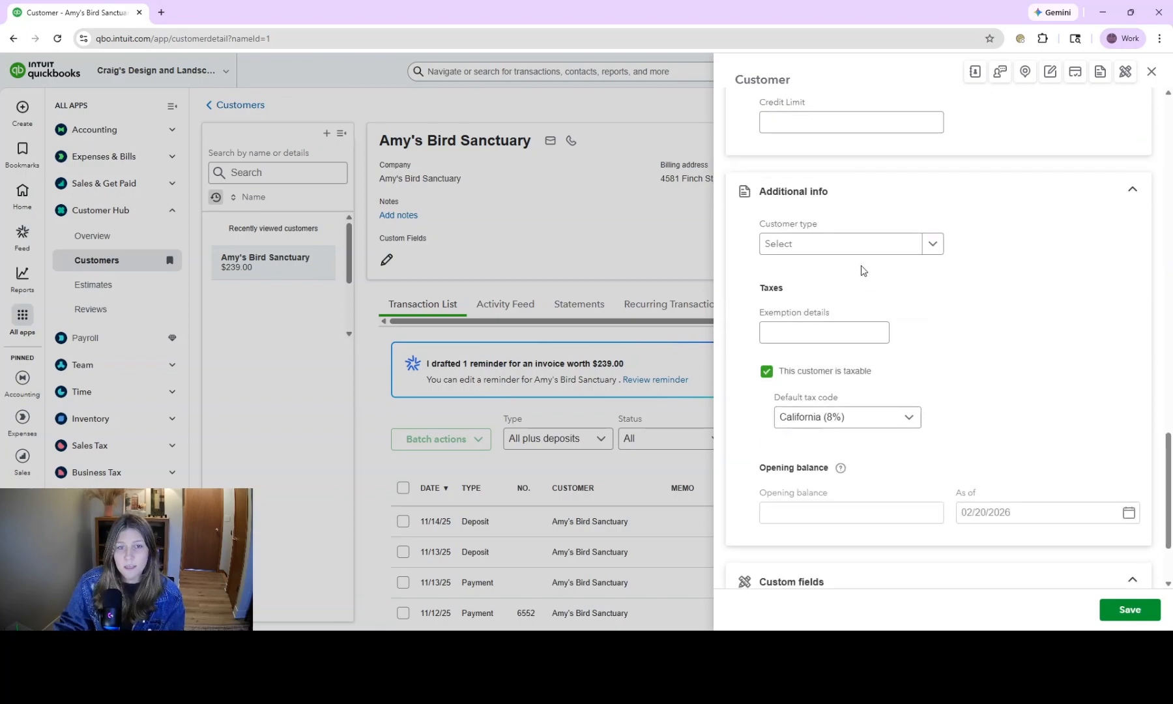
scroll(841, 343, up, 5)
scroll(840, 344, down, 5)
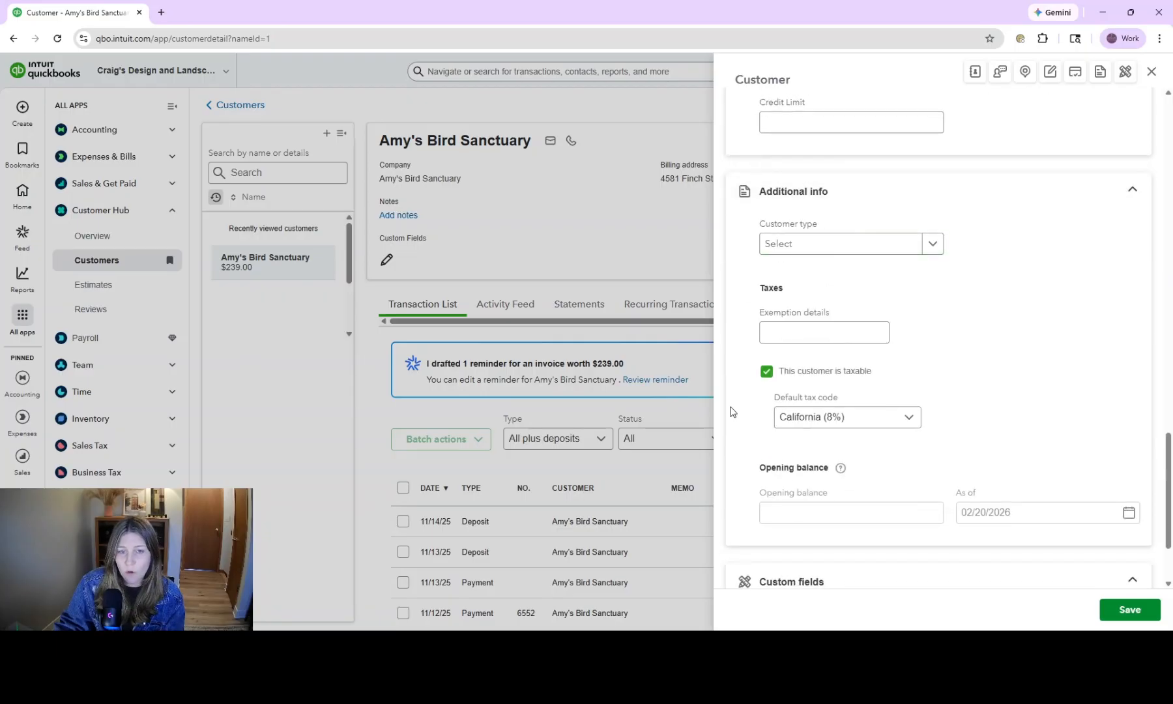
scroll(732, 412, down, 2)
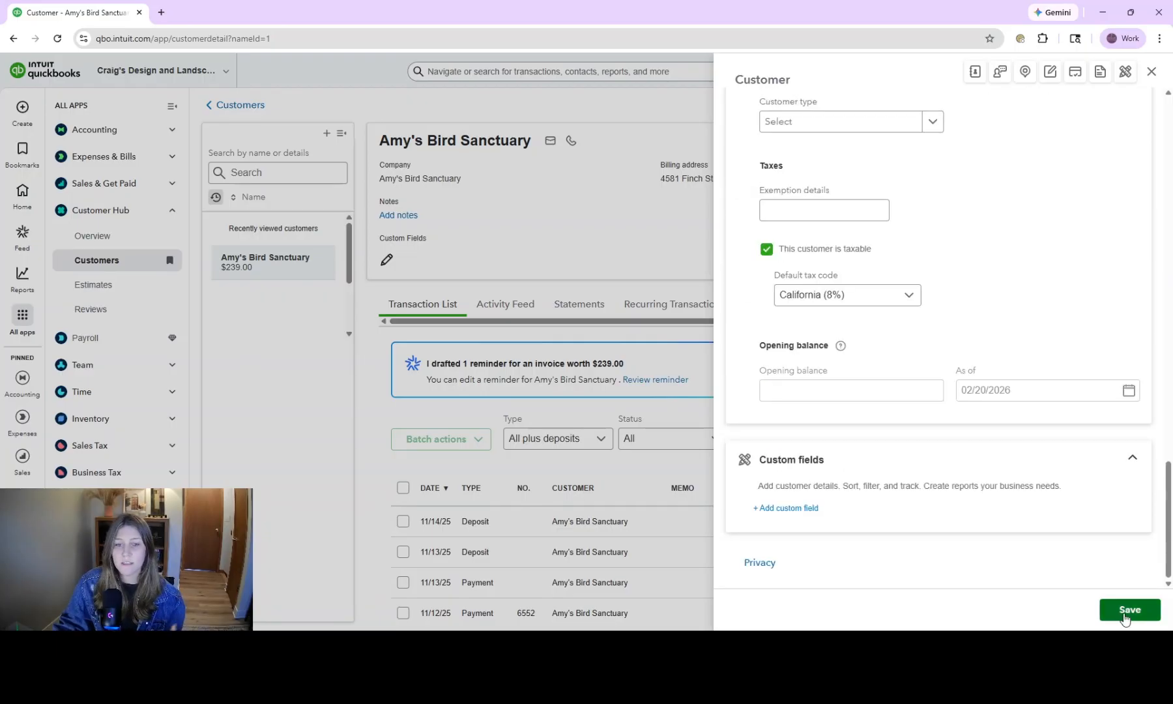
click(1124, 612)
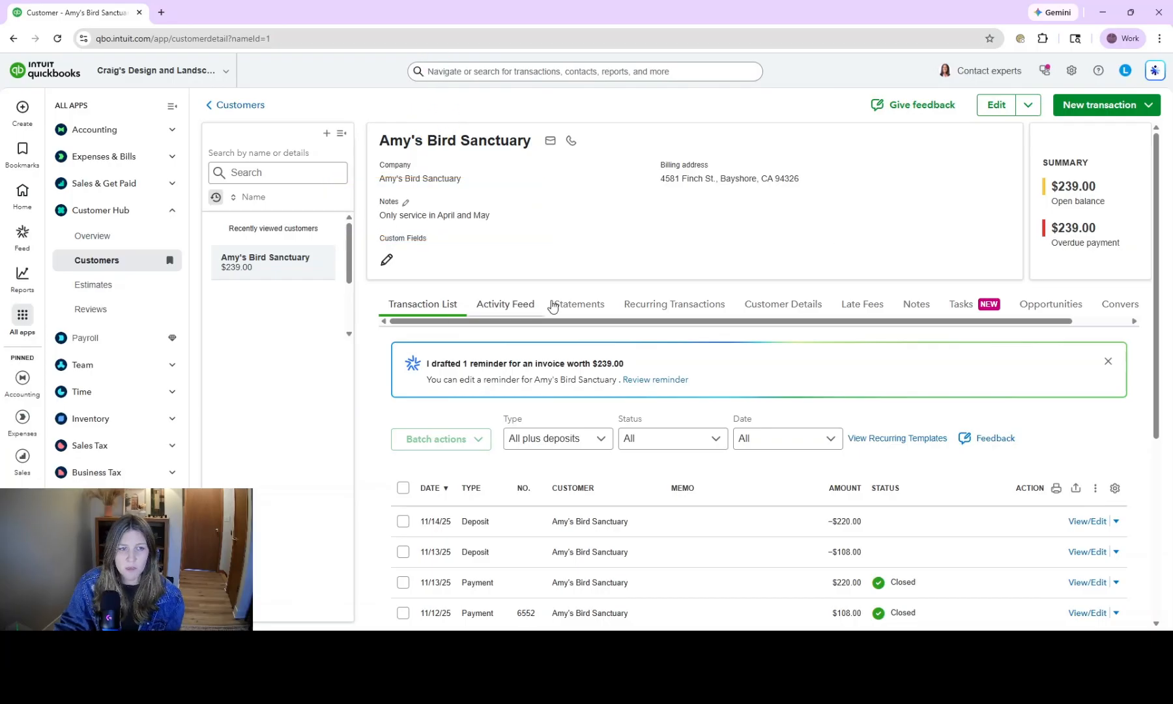
Step: Review the customer's details and recurring transactions, and return to the transaction list to look through its entries
click(796, 308)
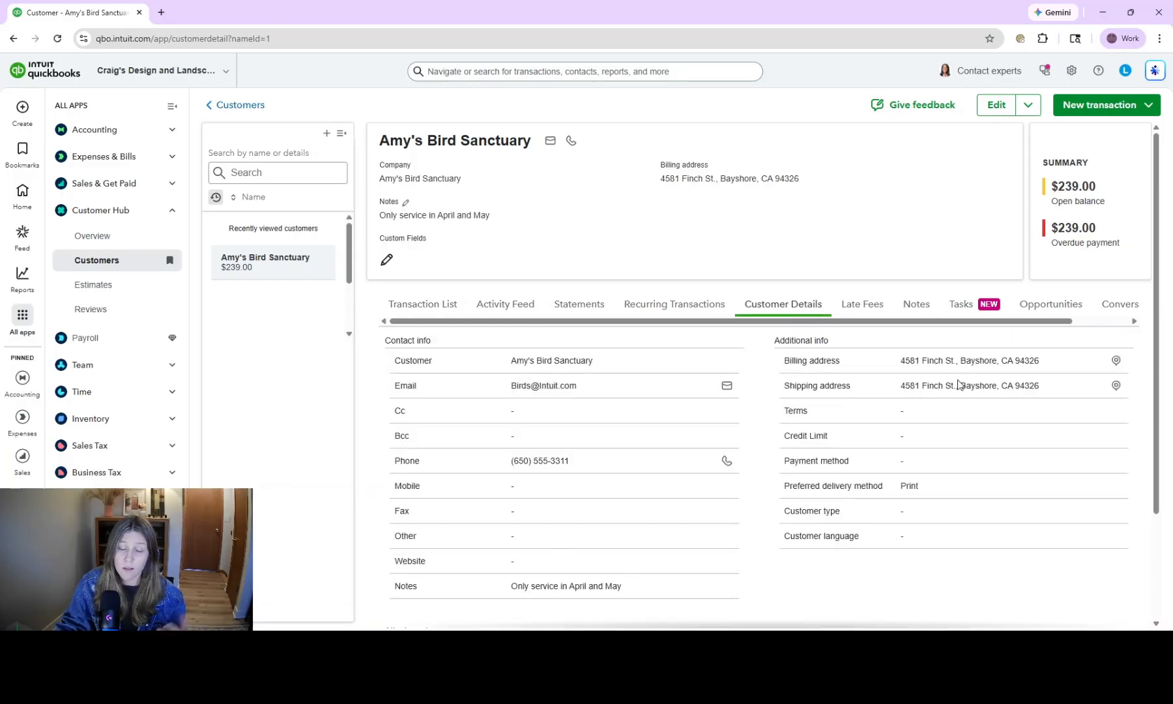
click(674, 304)
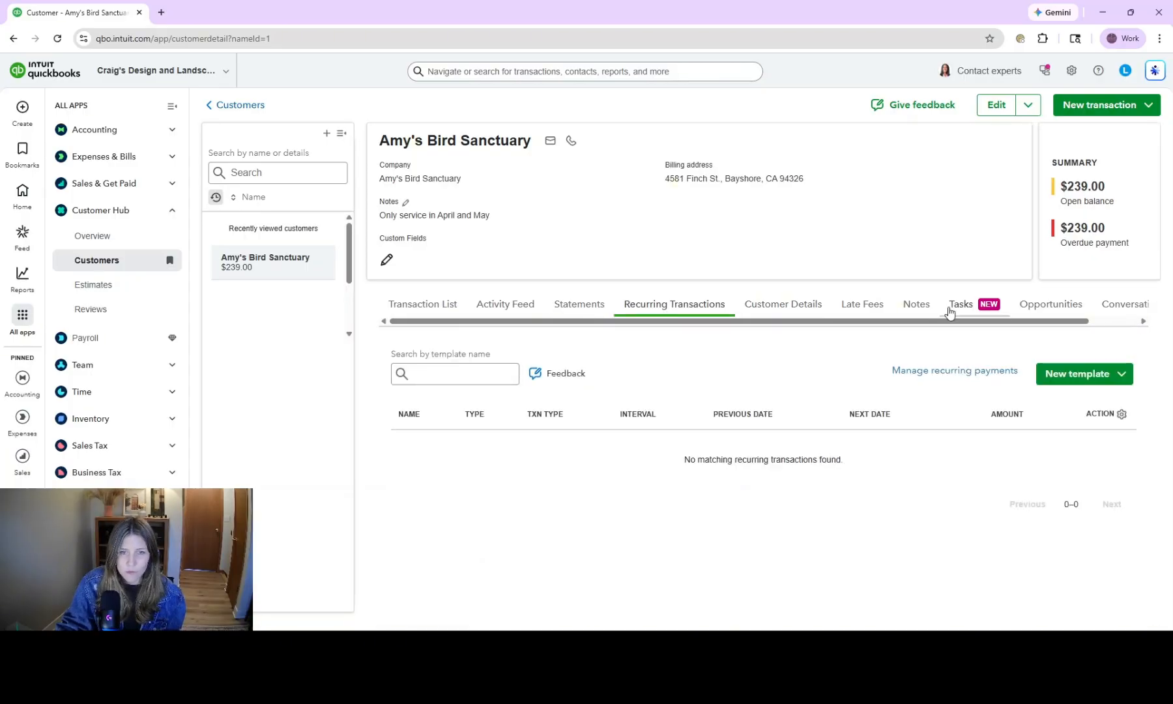
click(411, 313)
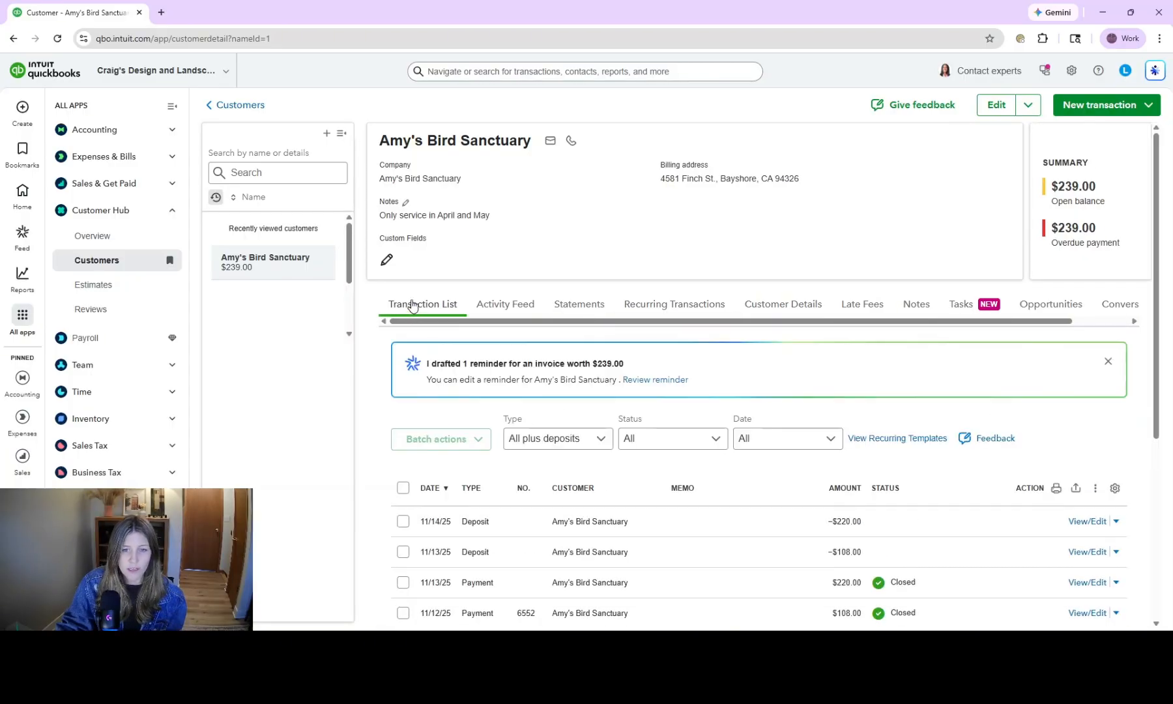
scroll(424, 274, down, 3)
scroll(555, 320, up, 2)
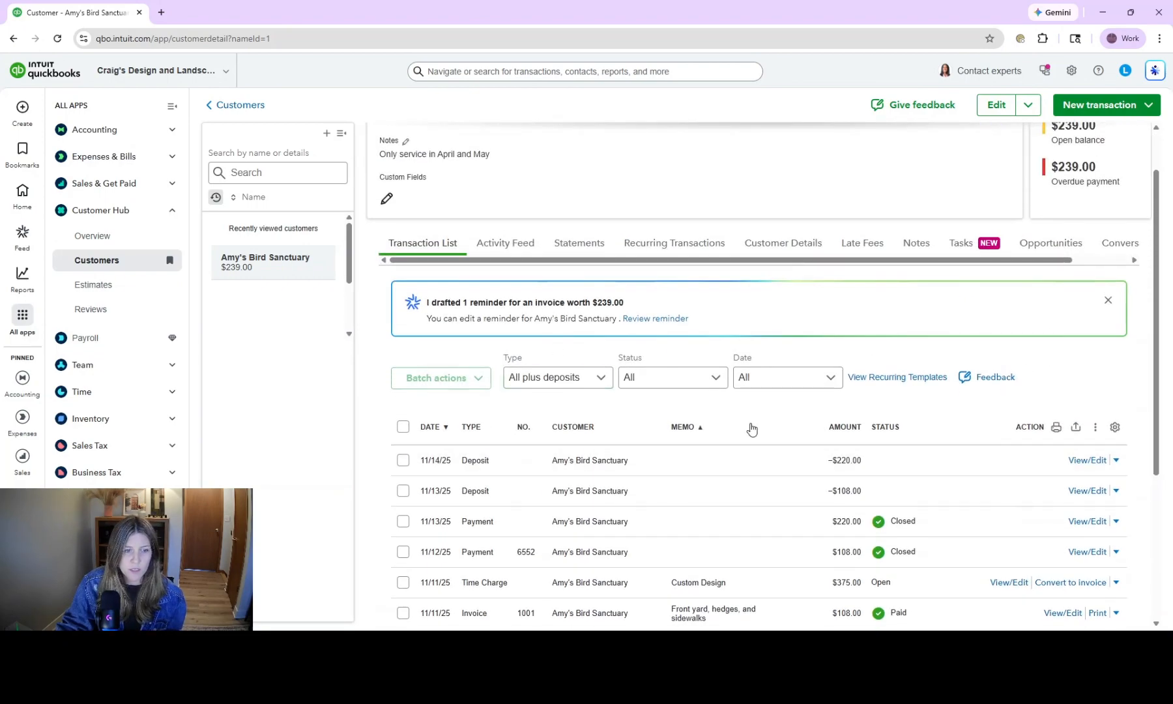
scroll(753, 430, down, 2)
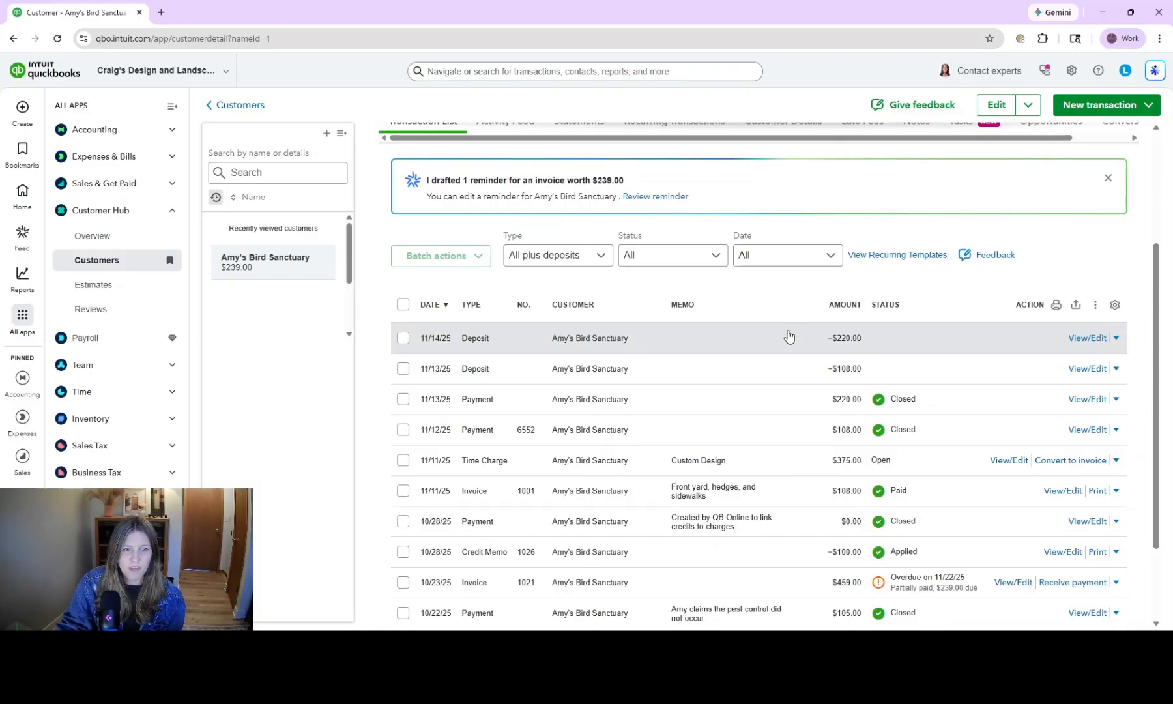
Step: Filter the customer's transaction list by invoices, and switch the type filter to credit memos
click(602, 261)
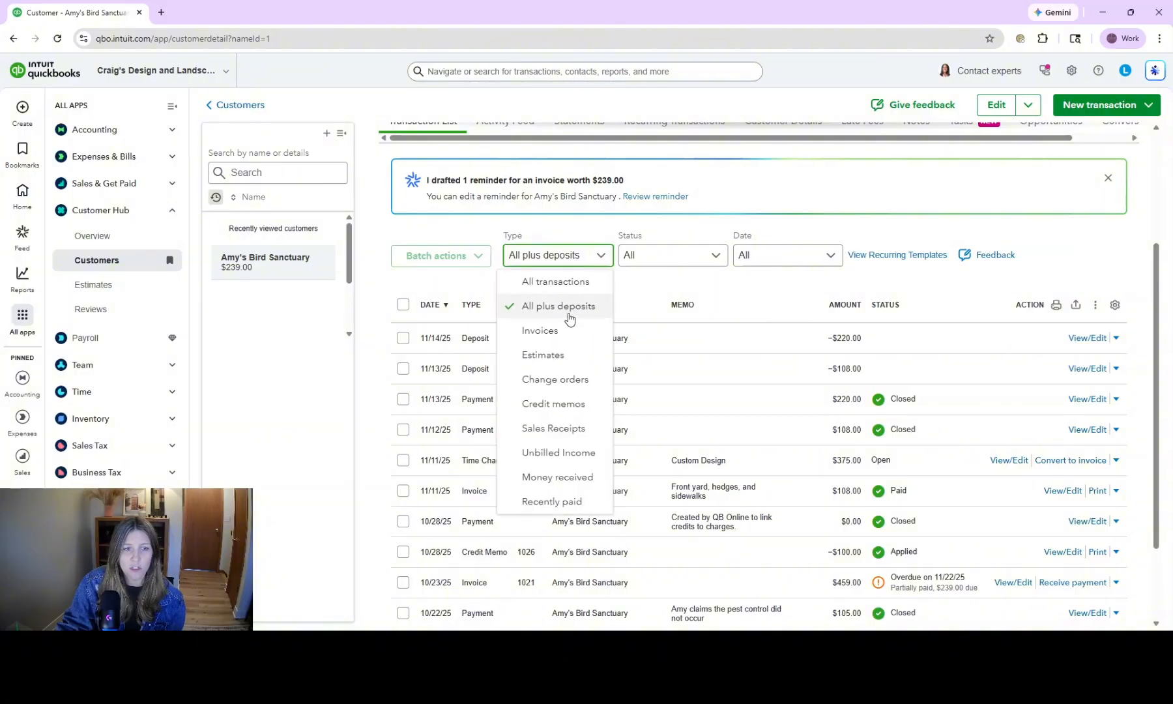
click(560, 339)
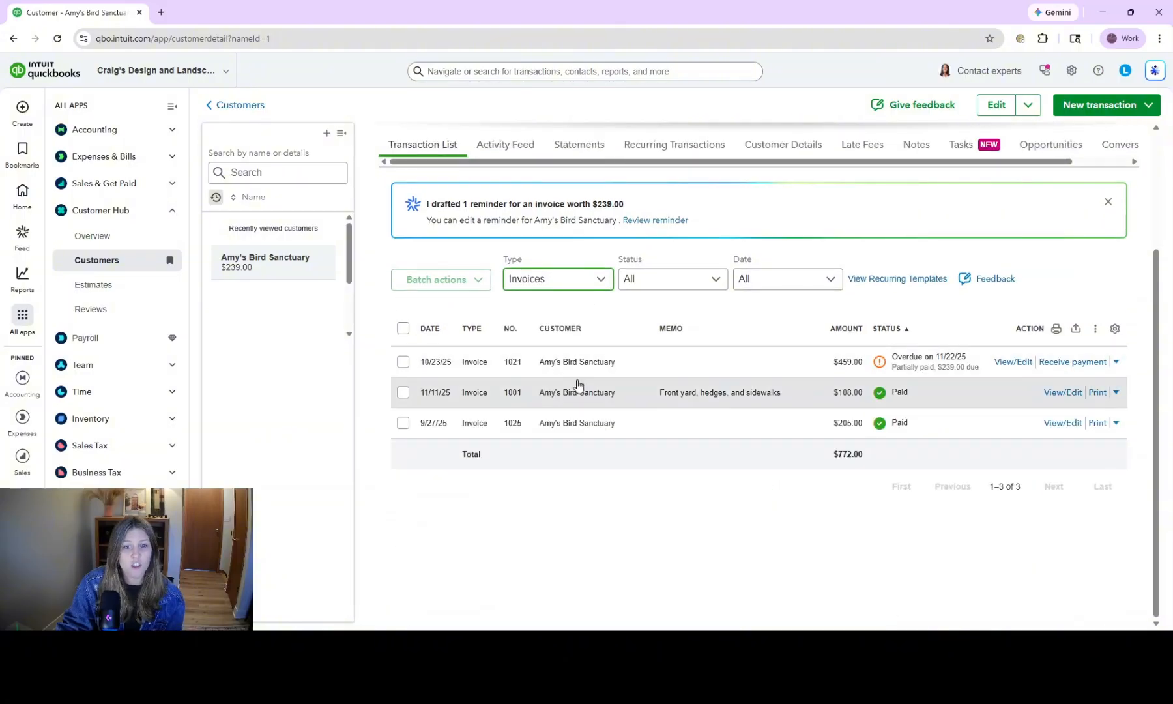
click(602, 282)
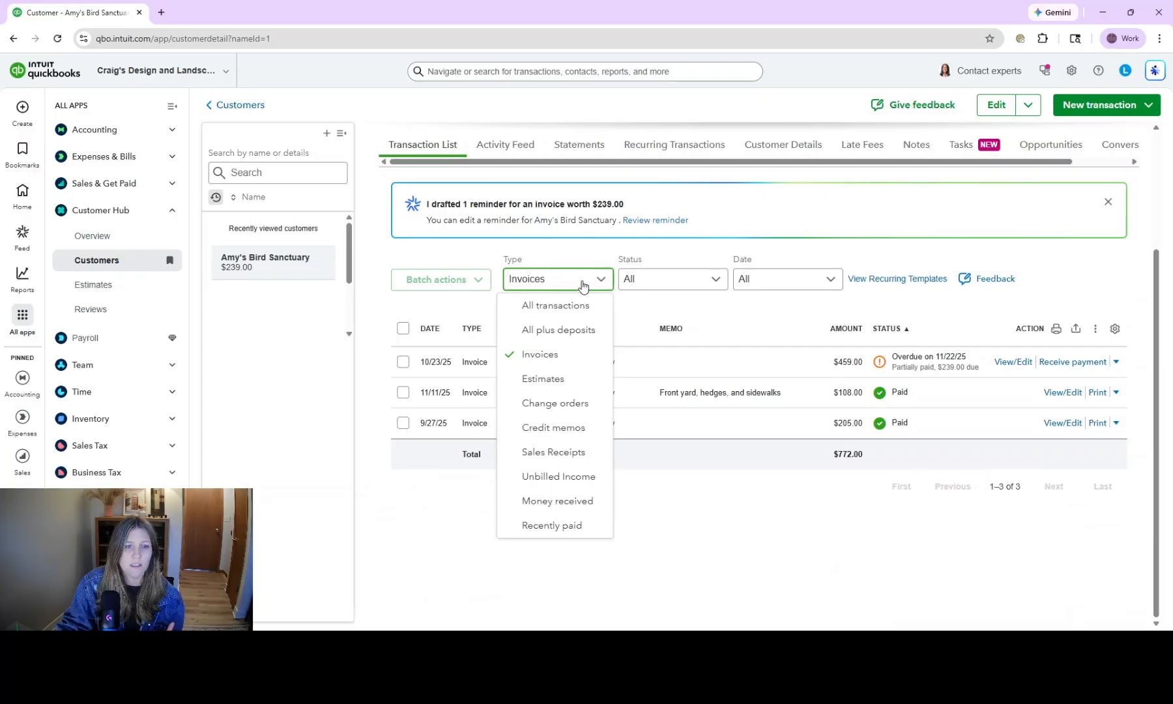
click(561, 430)
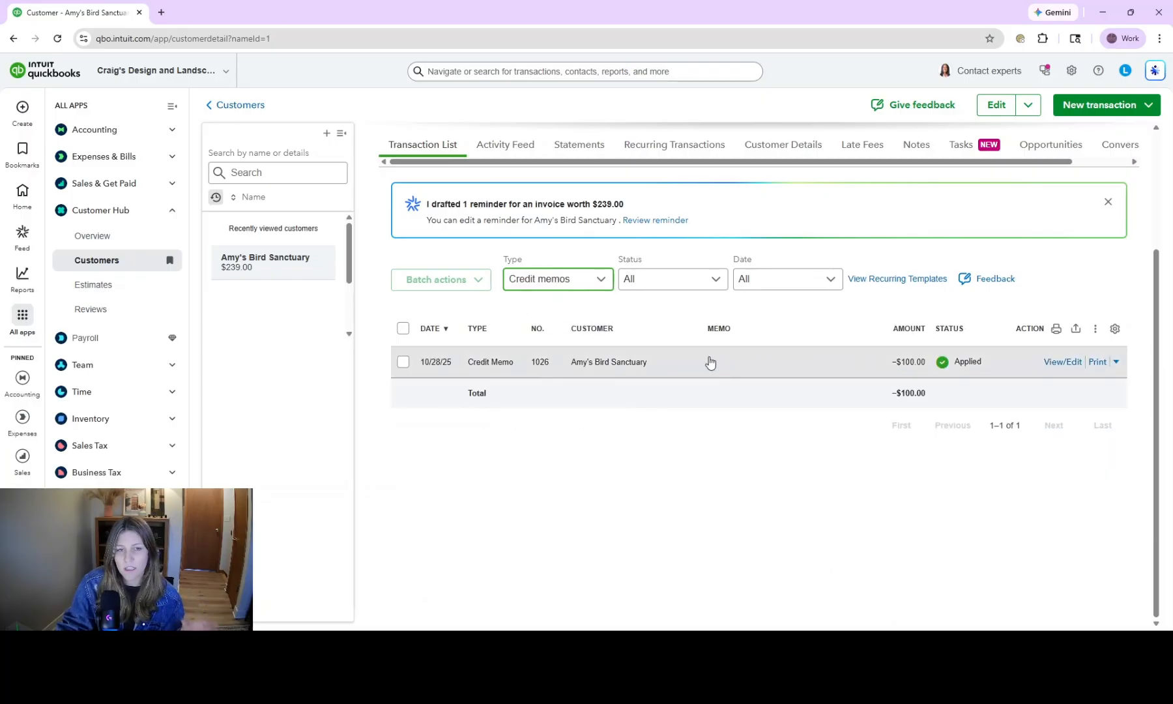
Step: Filter all transaction types by Open status to compare with the balance summary, and reset the status filter to All
click(712, 281)
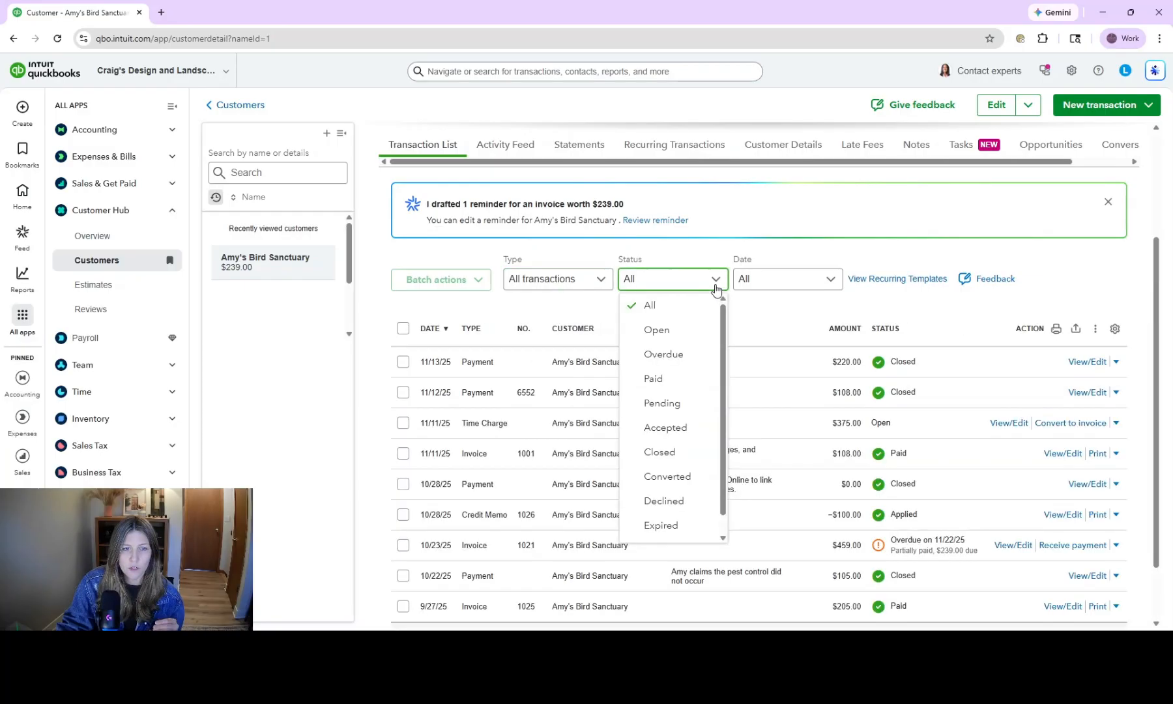
click(657, 331)
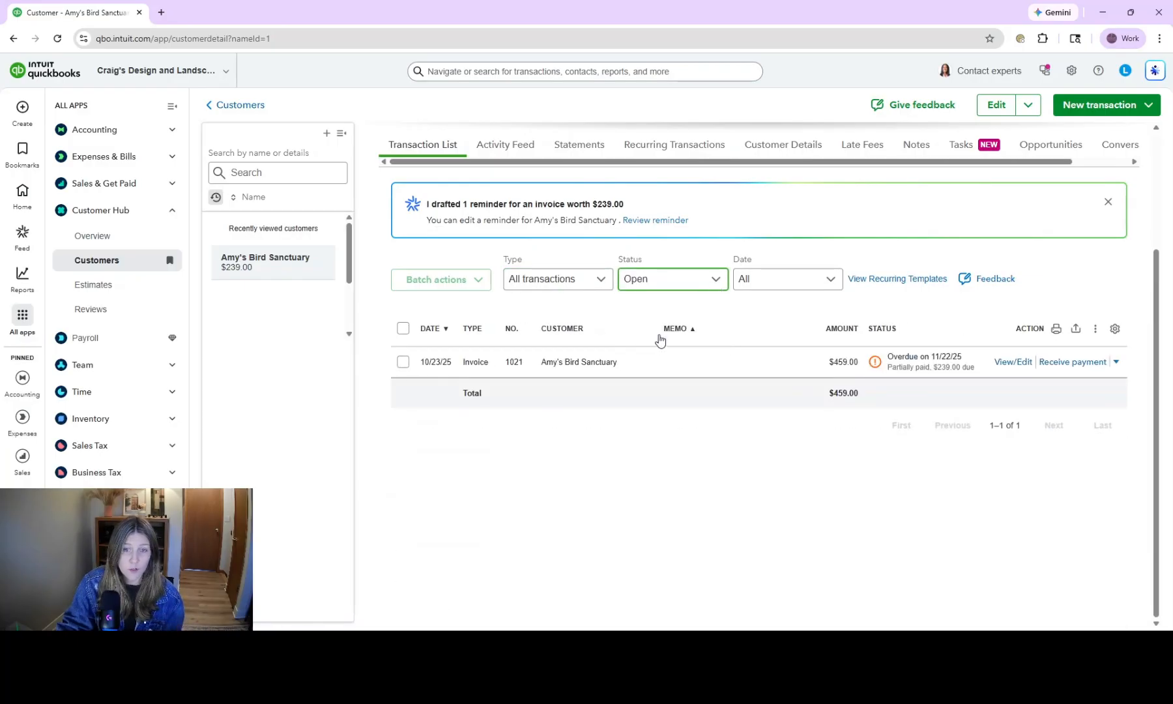
scroll(639, 338, up, 3)
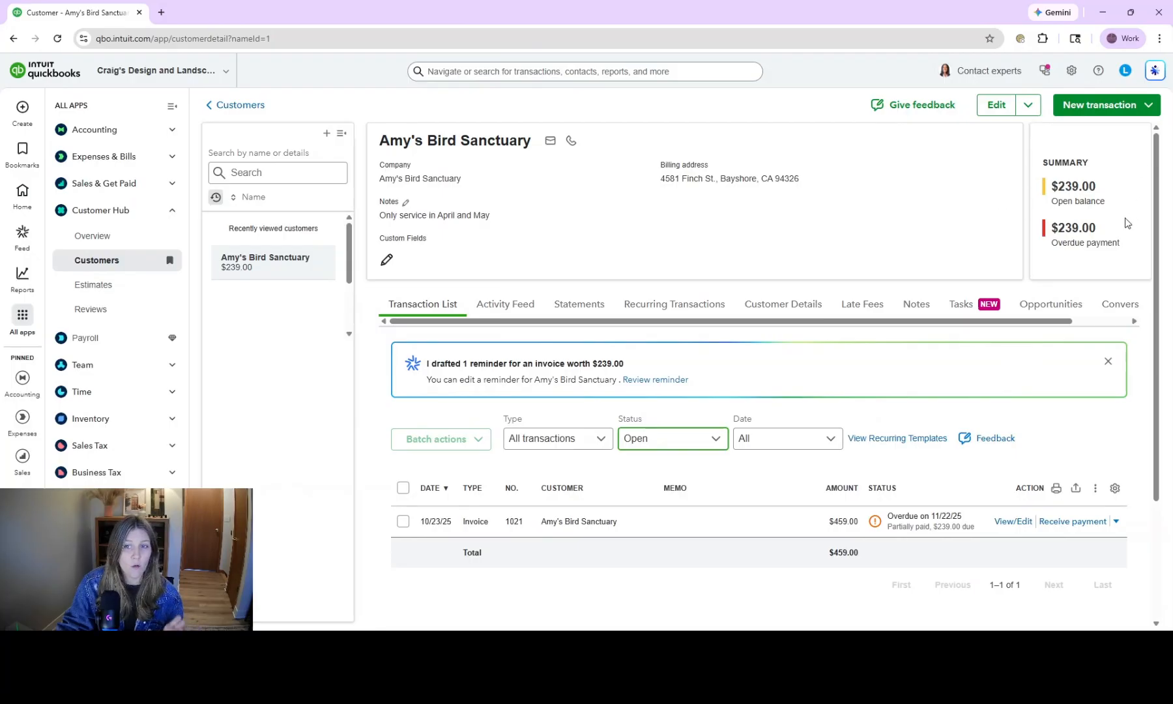
scroll(633, 385, down, 3)
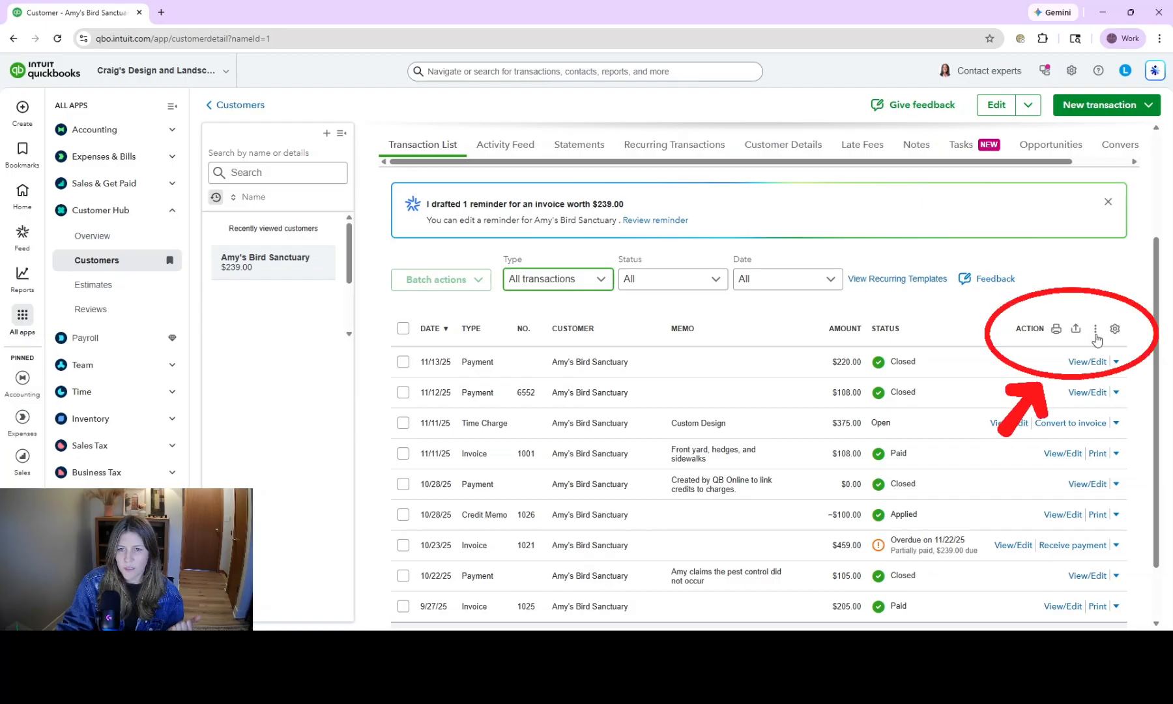
Step: Generate a printable version of the transaction list, and view the quick links to related reports
click(1056, 329)
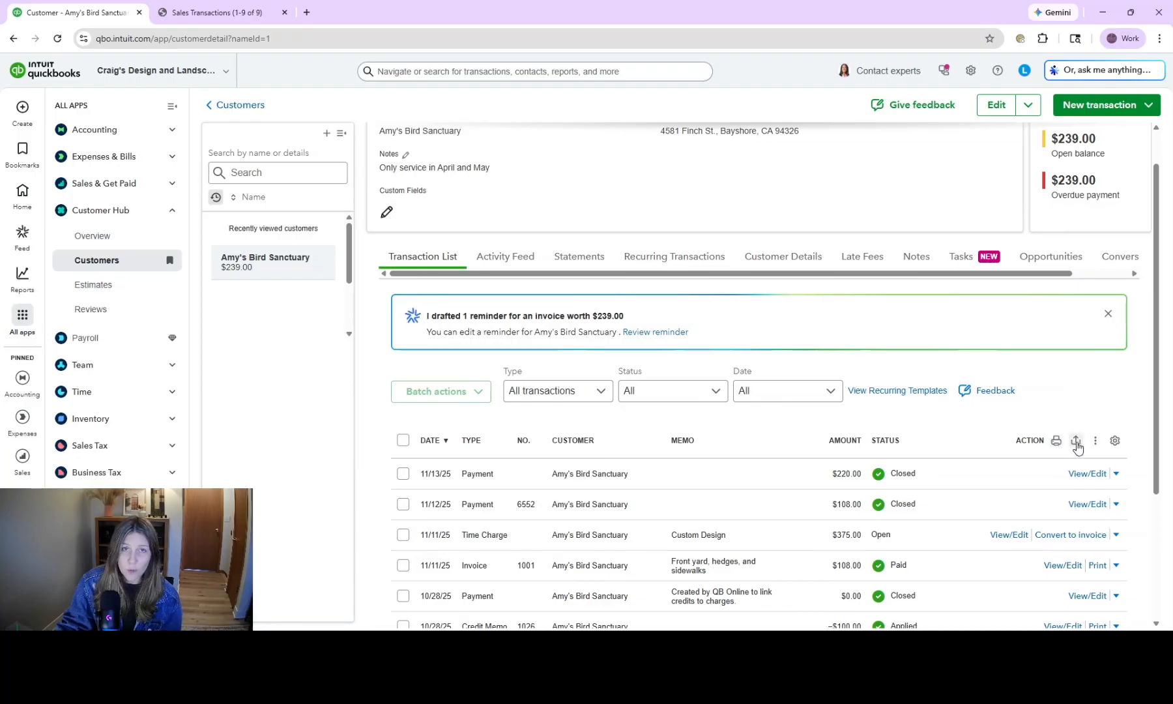
scroll(1077, 447, down, 2)
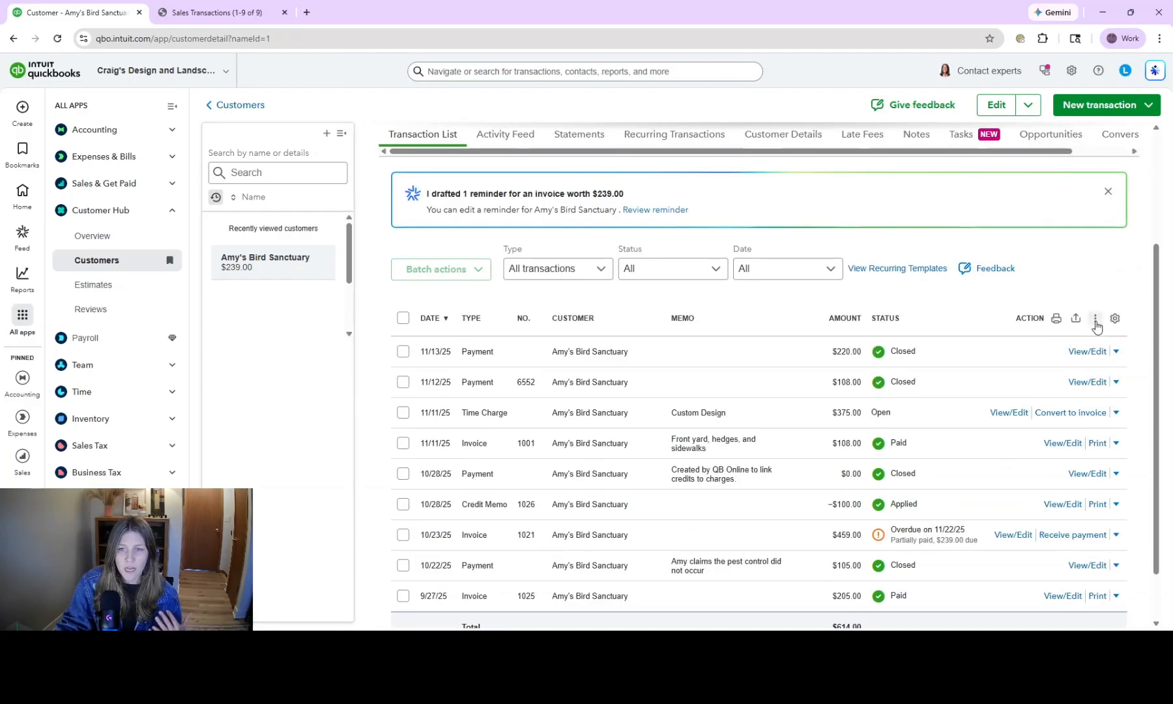
click(1096, 319)
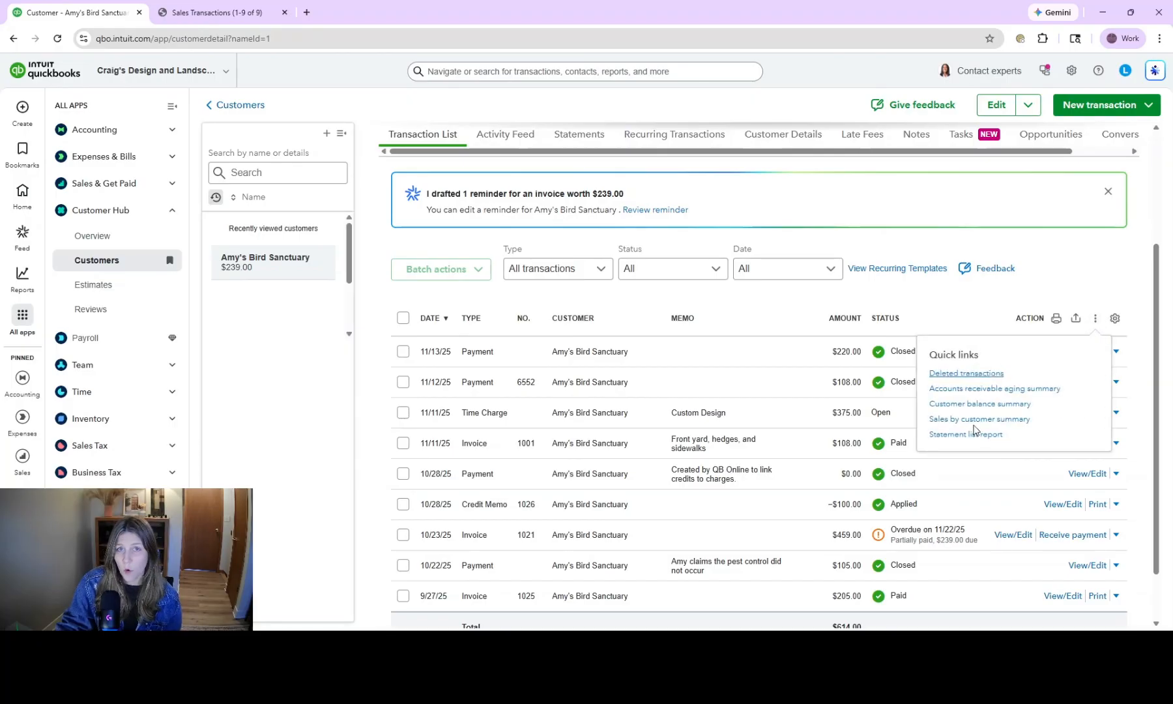
Step: Add the Balance column to the transaction list, review the row count options, and save the layout as default
click(1115, 320)
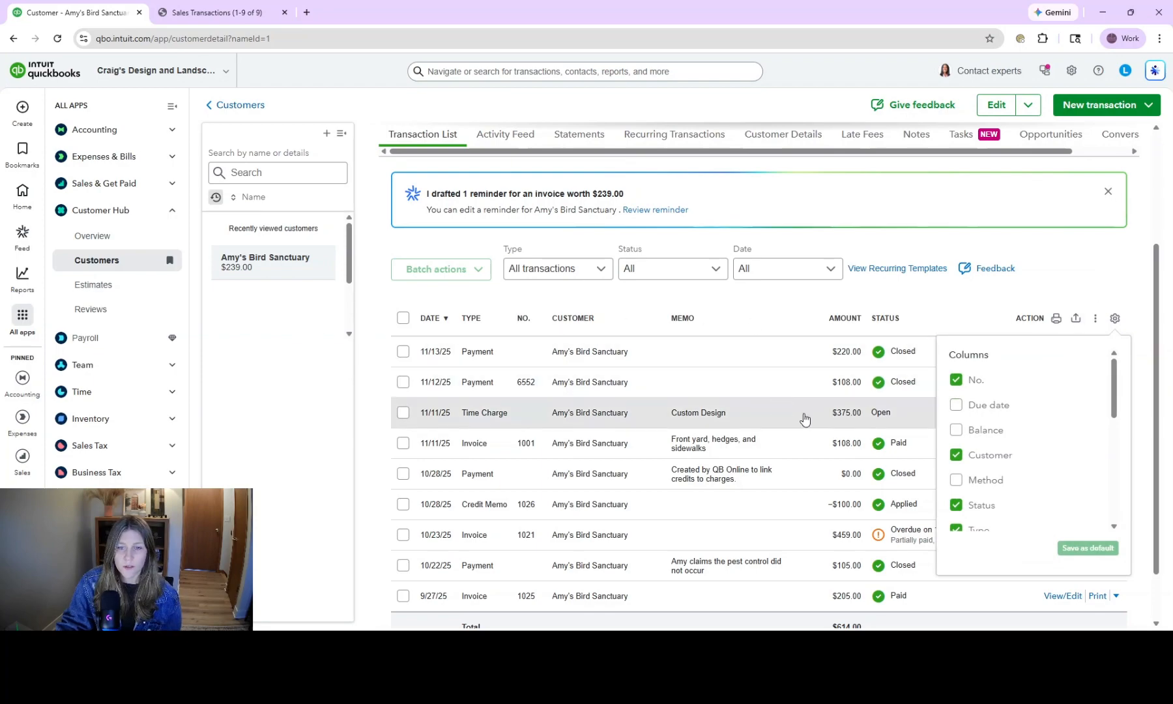
click(956, 432)
scroll(822, 327, down, 1)
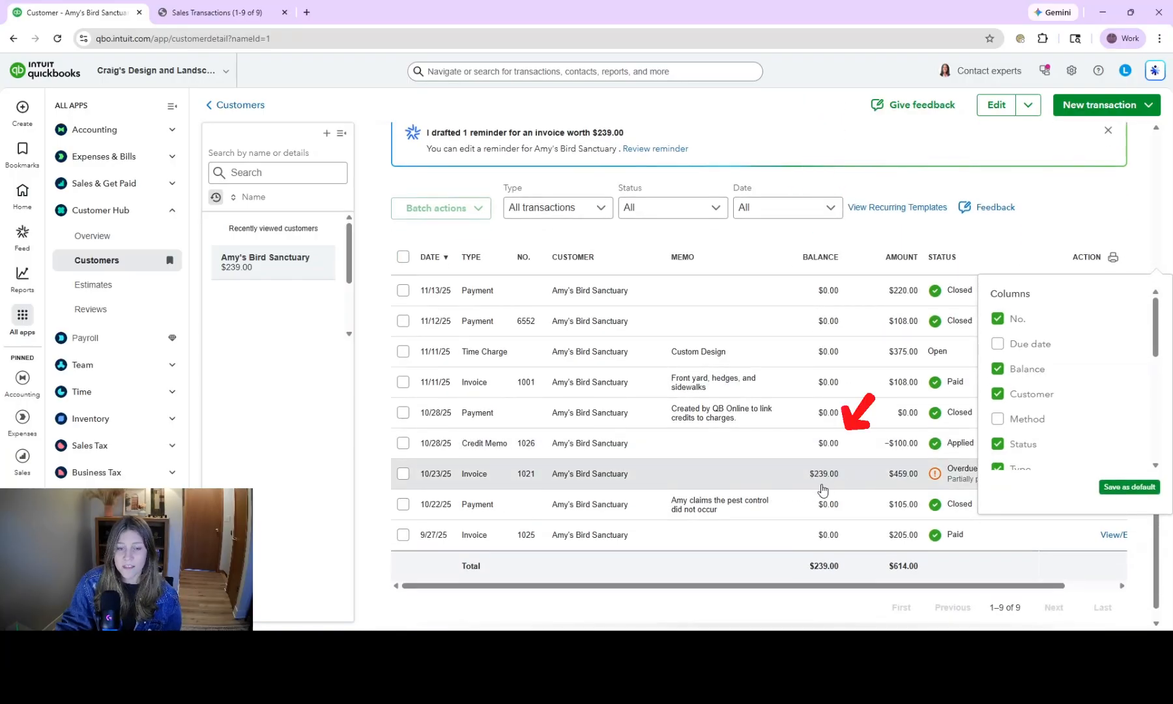
scroll(1060, 418, down, 5)
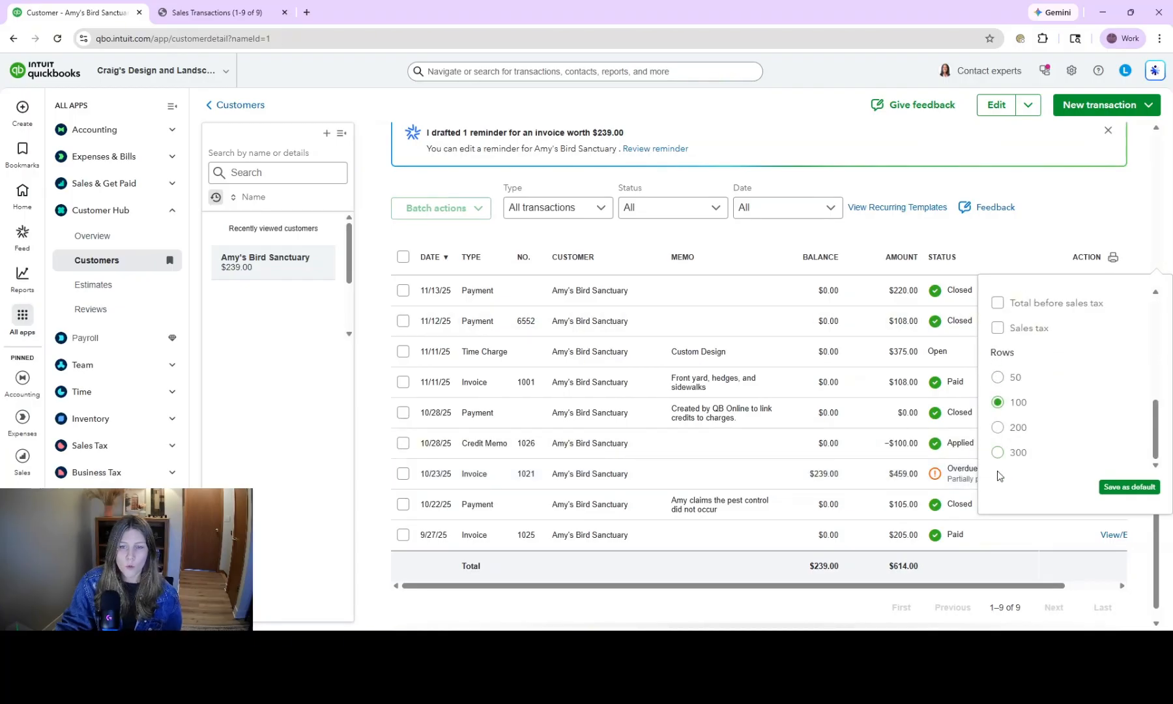
click(1129, 488)
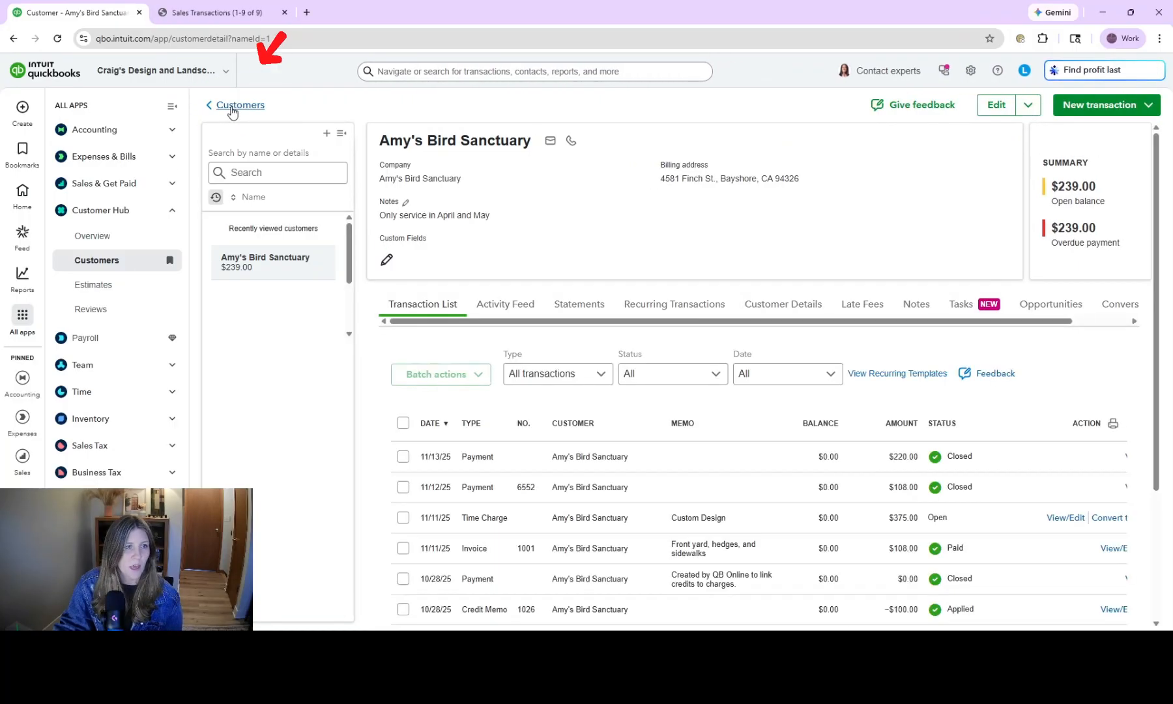
Step: Return to the customer list and open a blank new customer form to review its fields
click(241, 108)
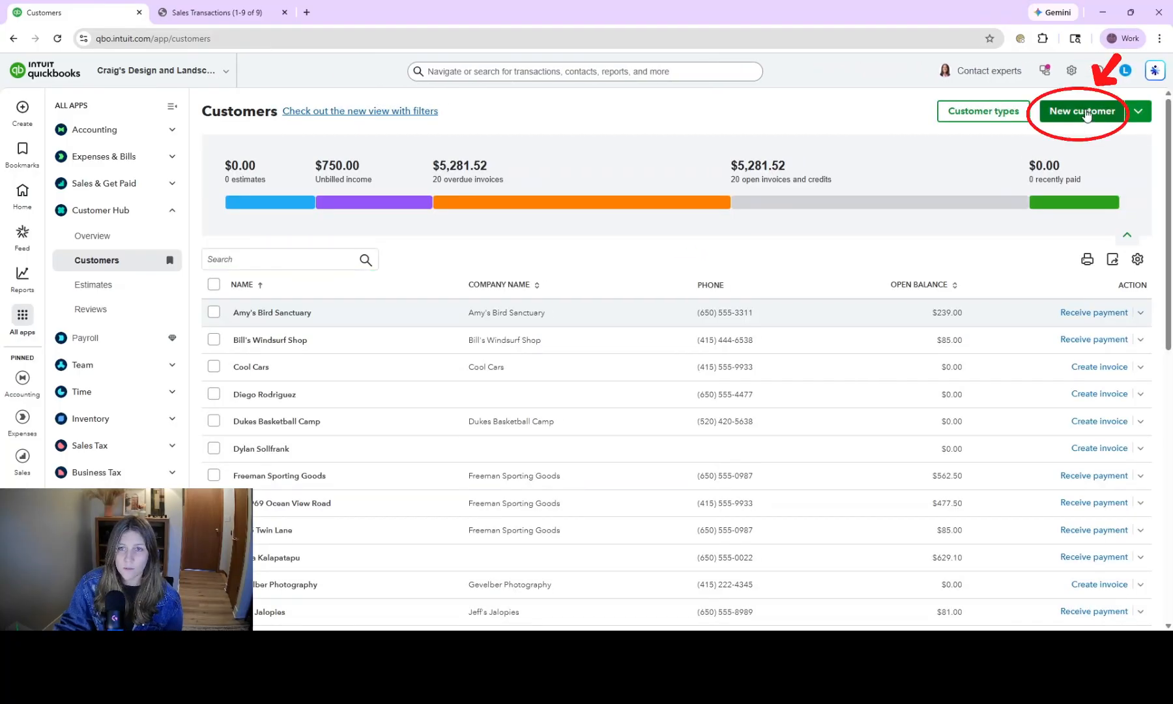
click(1078, 116)
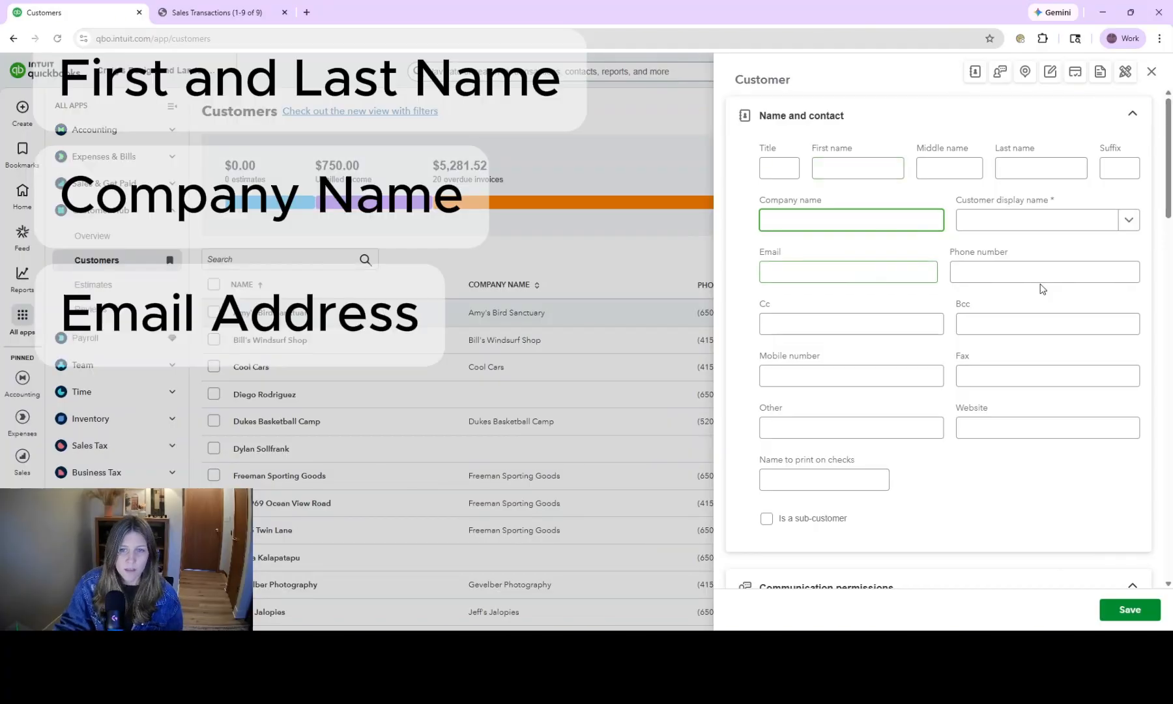
scroll(1042, 274, down, 7)
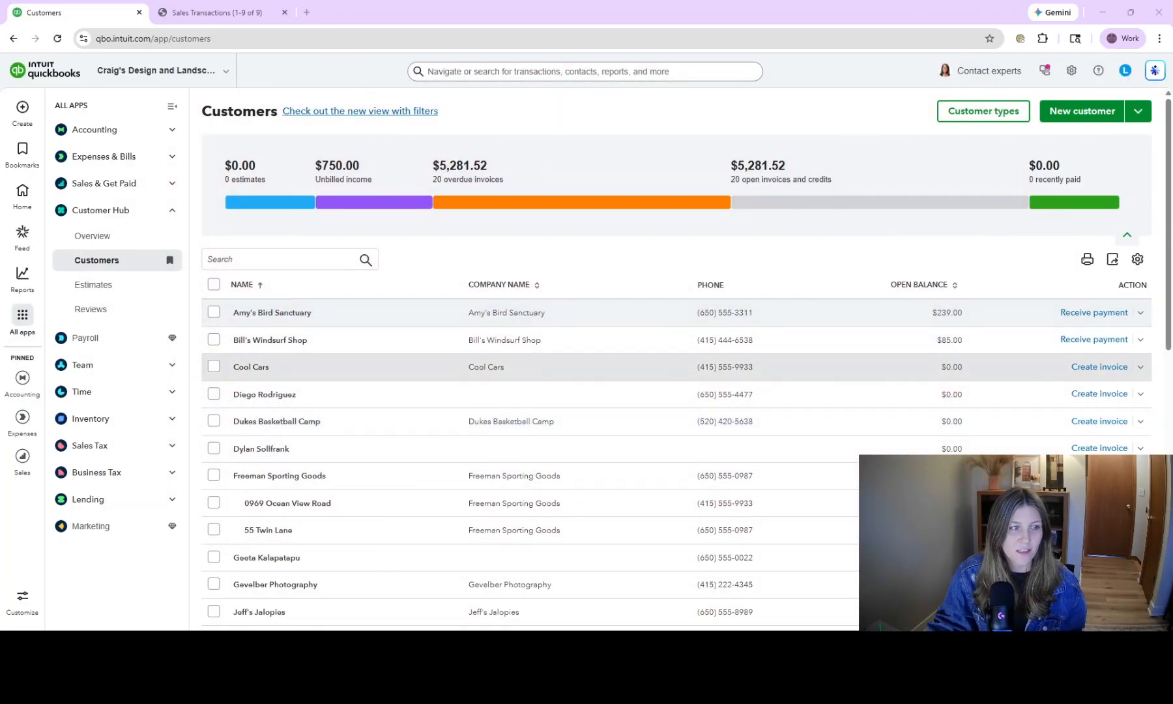
Step: Open the Vendors list from the Expenses & Bills area
mouse_move(22, 315)
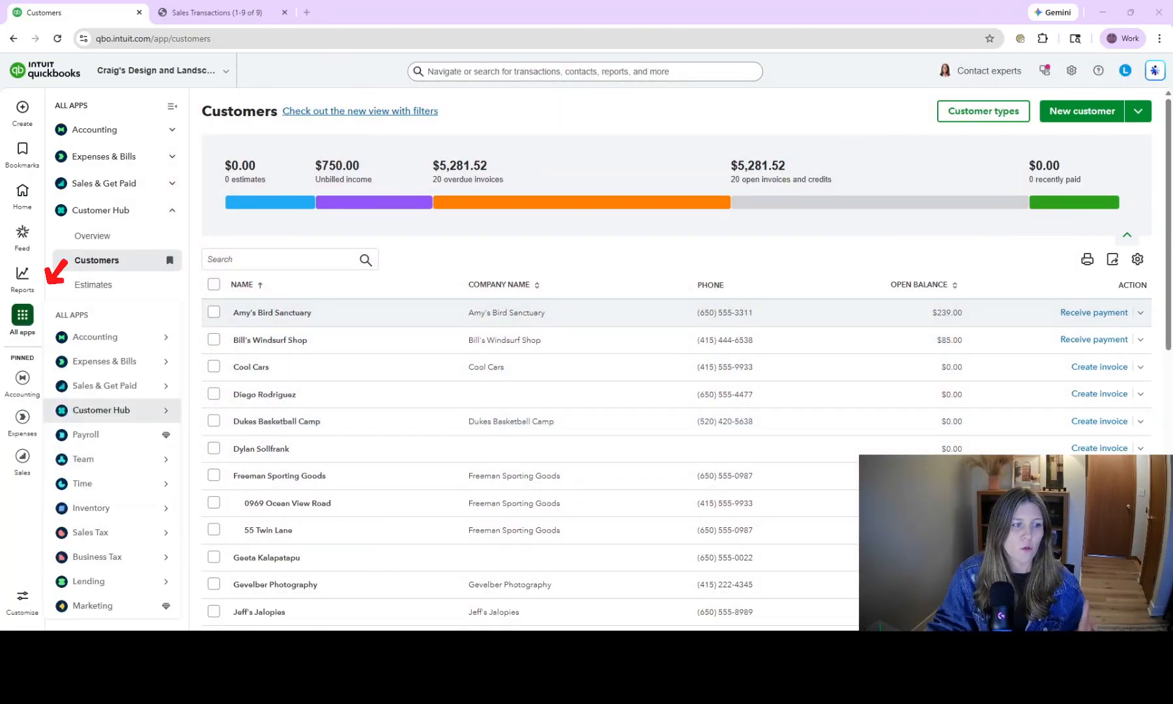
mouse_move(105, 361)
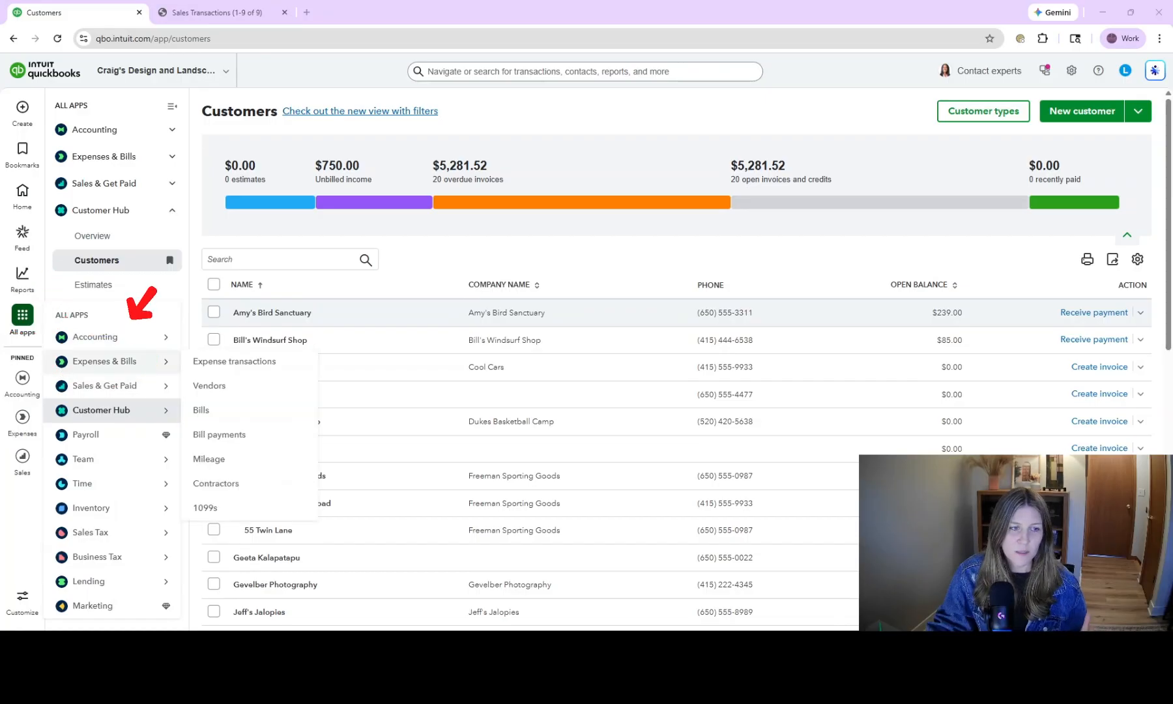
click(301, 386)
mouse_move(18, 427)
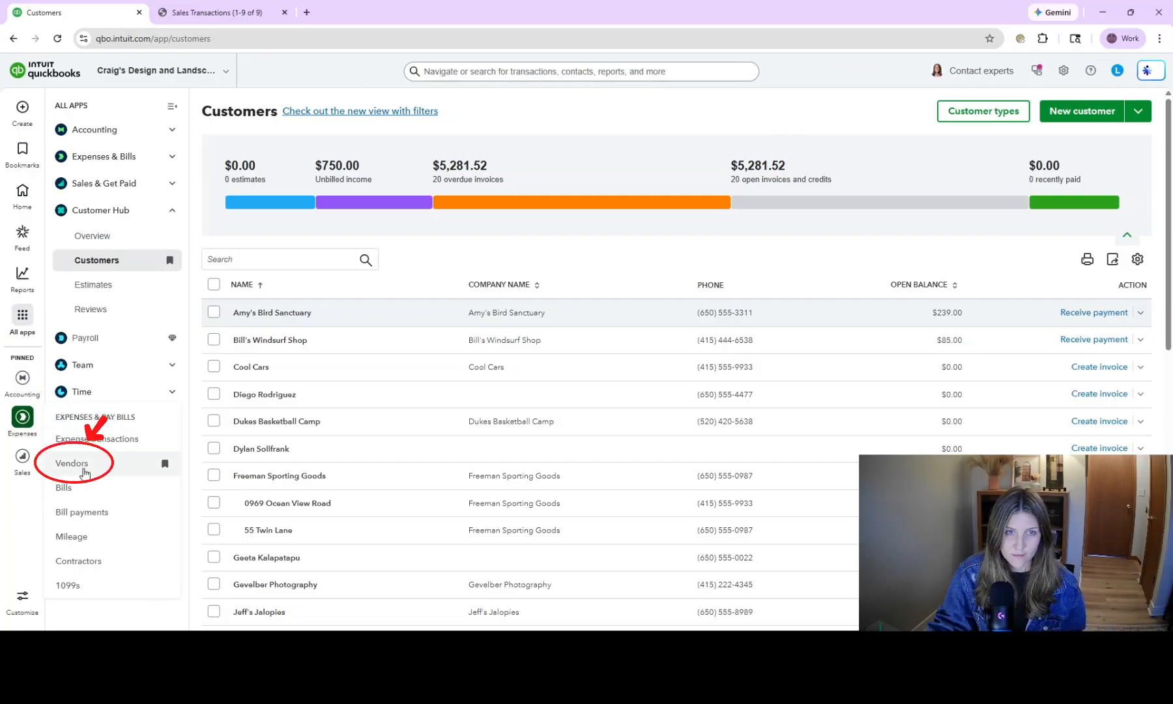
mouse_move(28, 161)
click(105, 199)
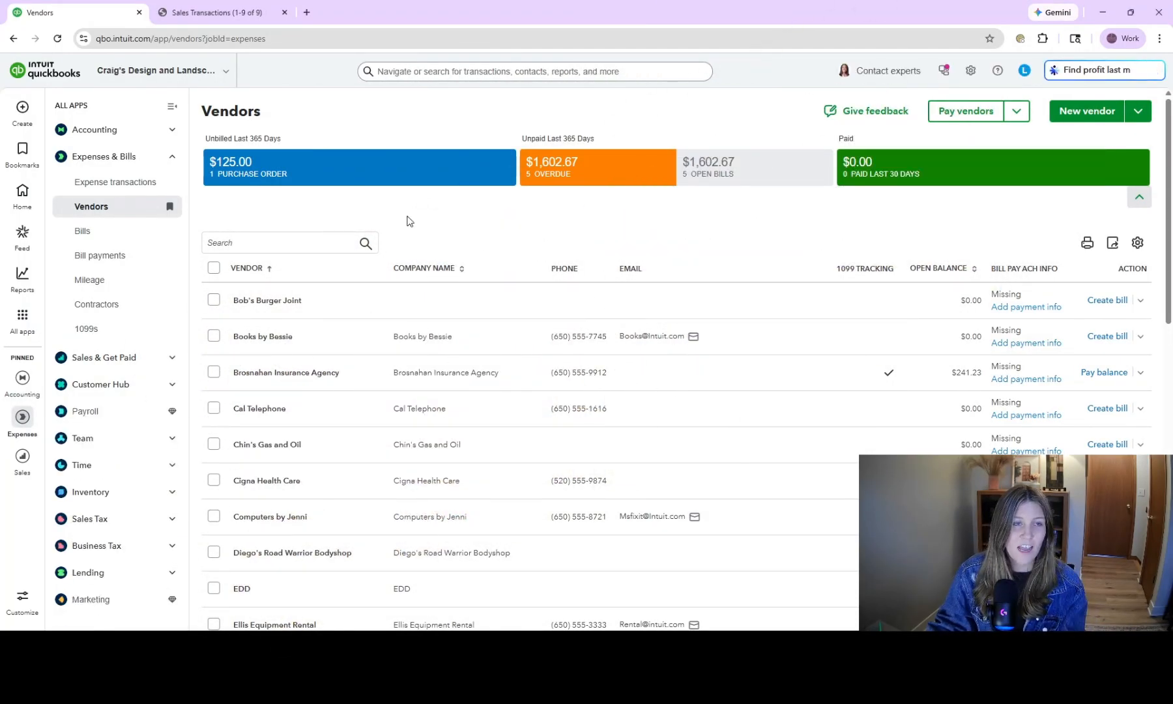
Step: Search the whole company file for "Amy's Bir" and locate the Amy's Bird Sanctuary customer under the contacts
click(497, 72)
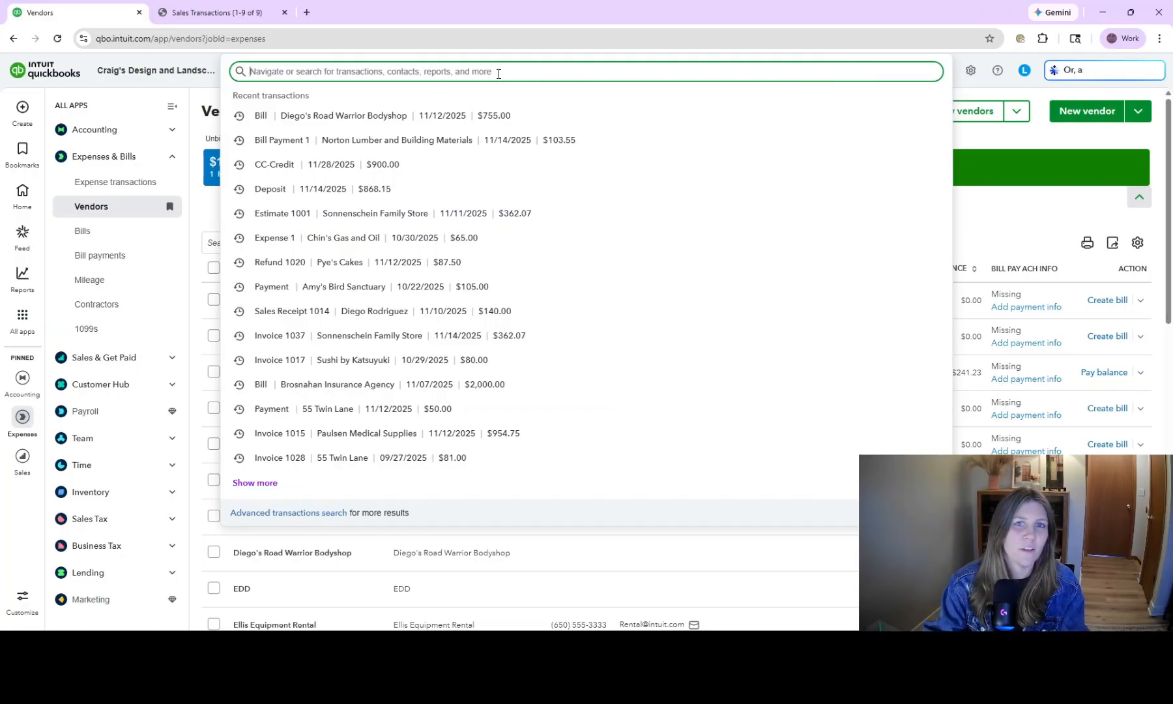
key(Escape)
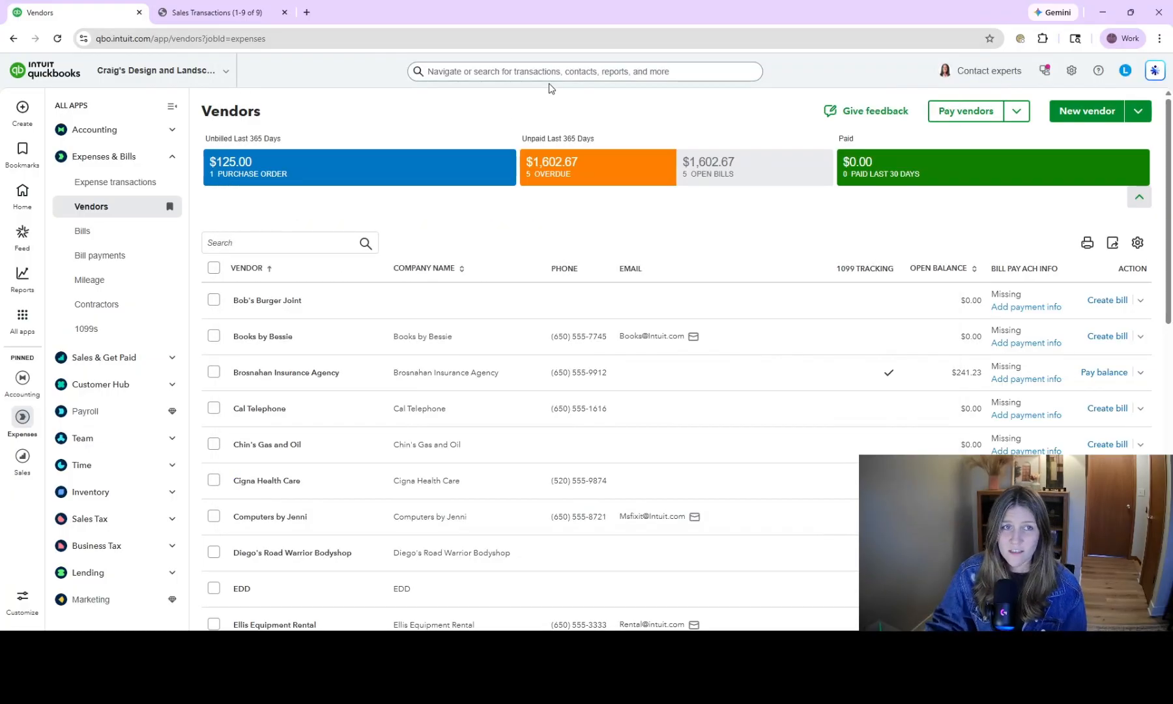
click(547, 74)
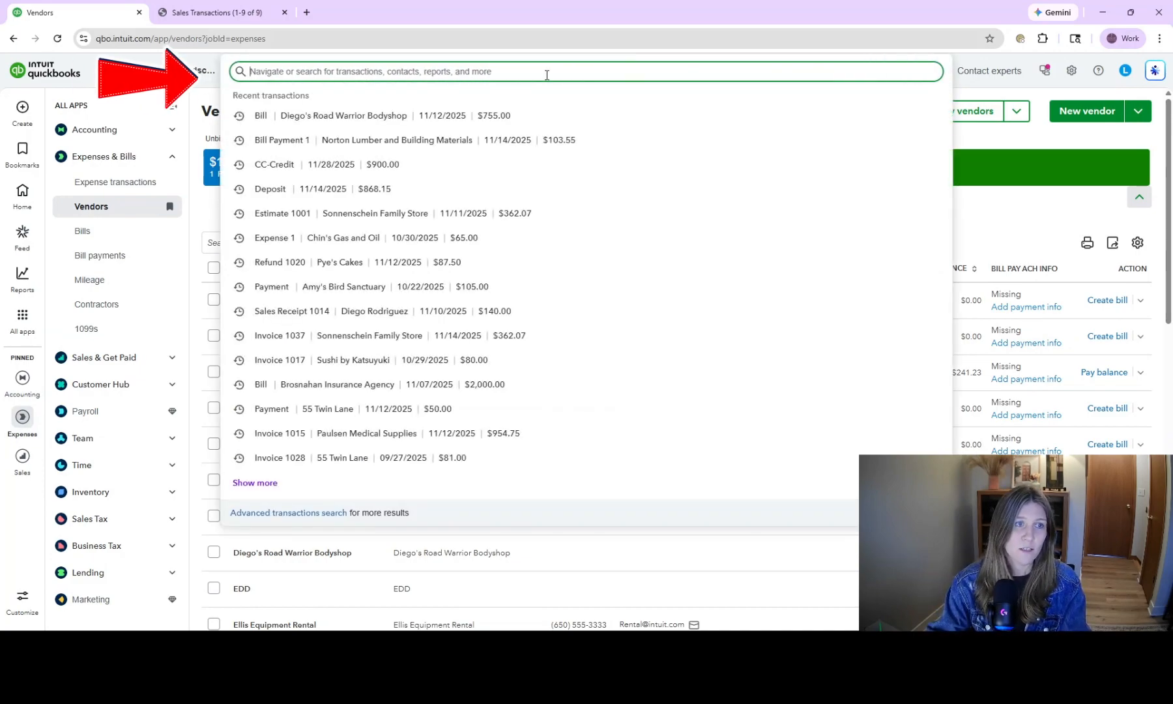
text(Amy's Bir)
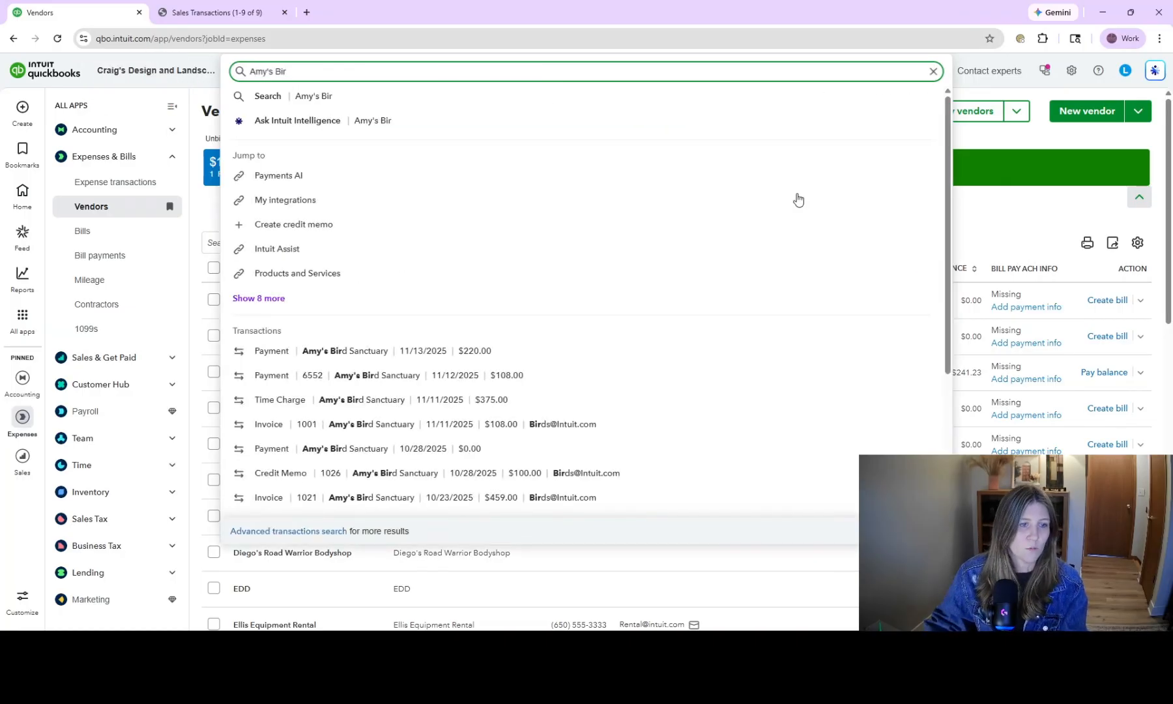
scroll(505, 387, down, 3)
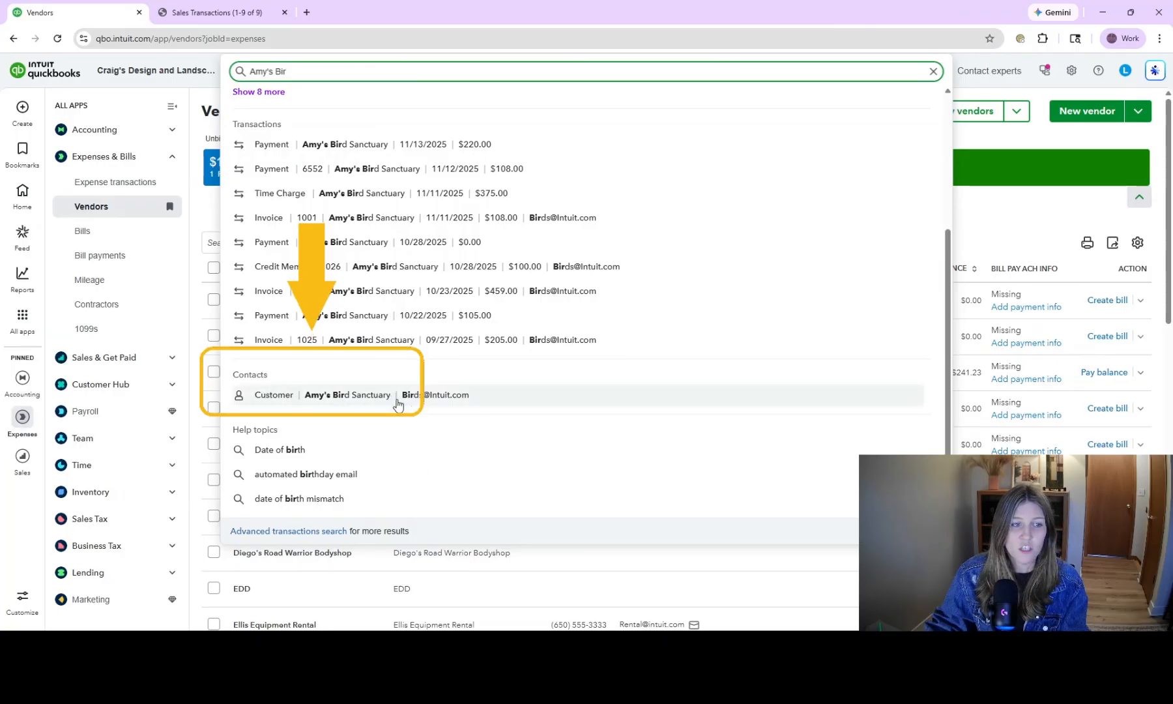
click(368, 404)
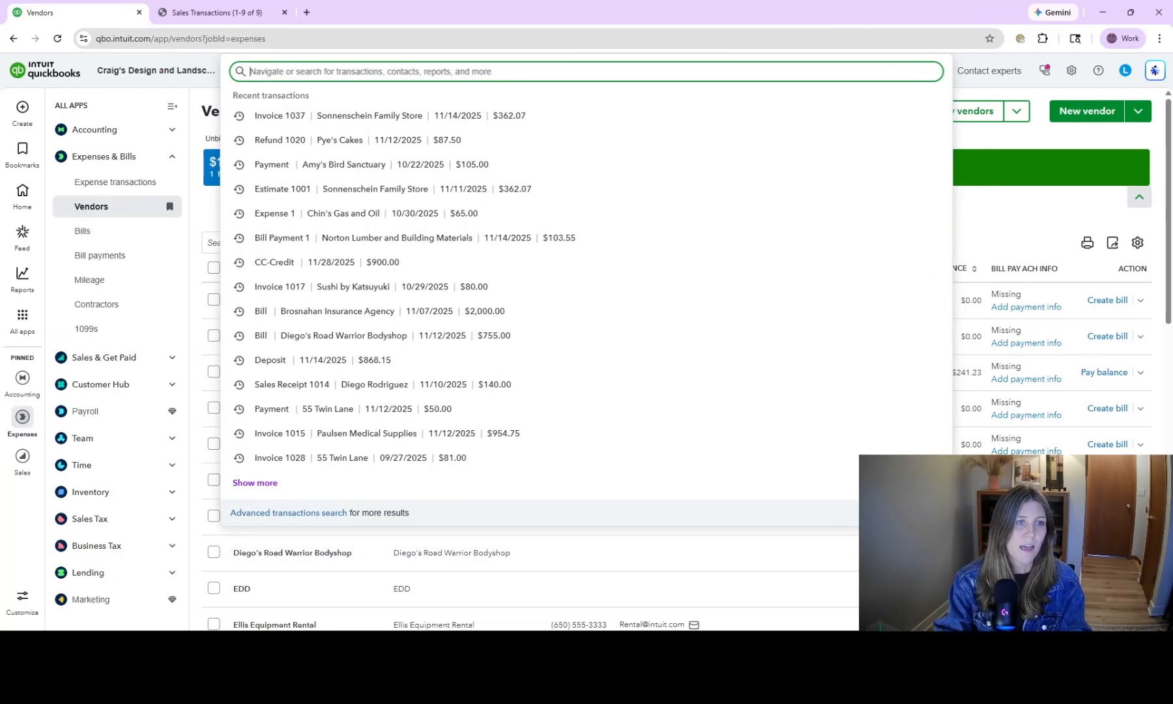
Step: Search the whole company file for "Books" and locate the Books by Bessie vendor under the contacts
text(Books)
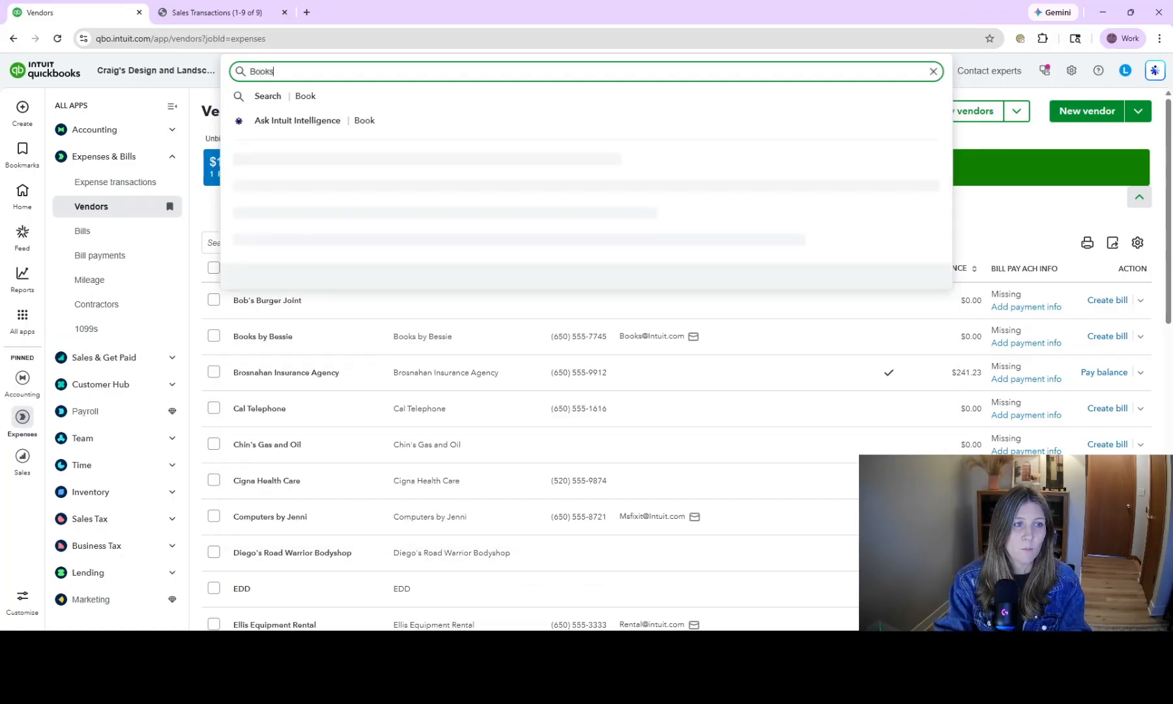
scroll(329, 295, down, 1)
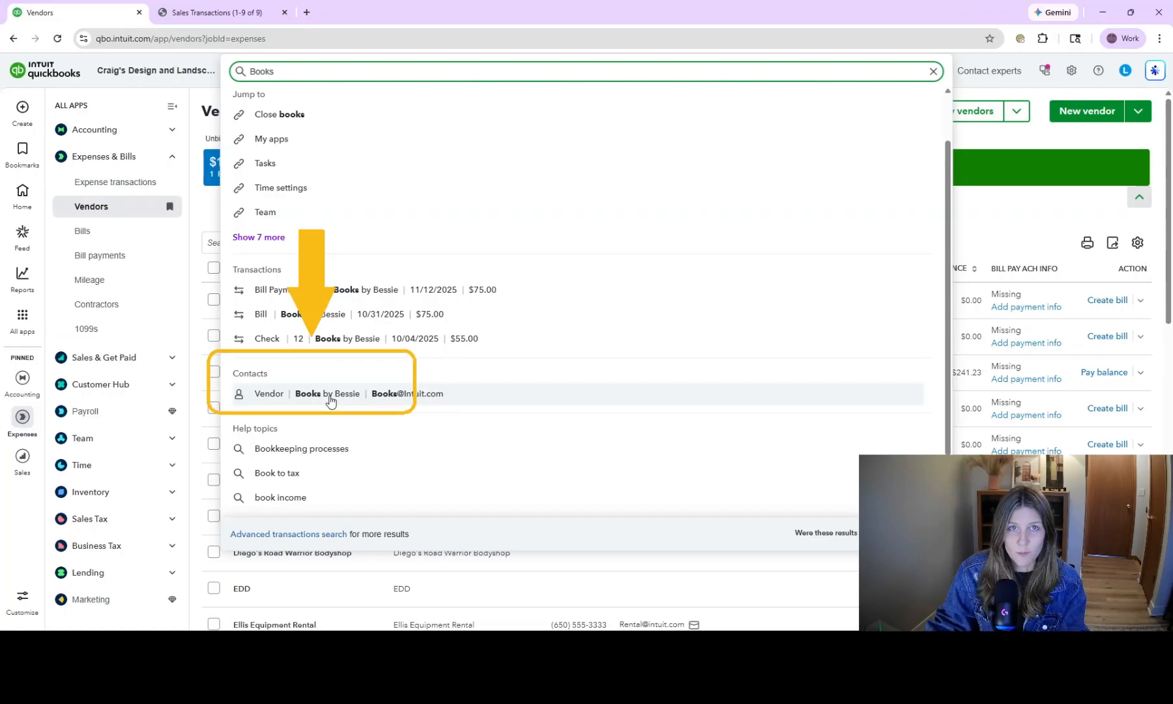
double_click(308, 69)
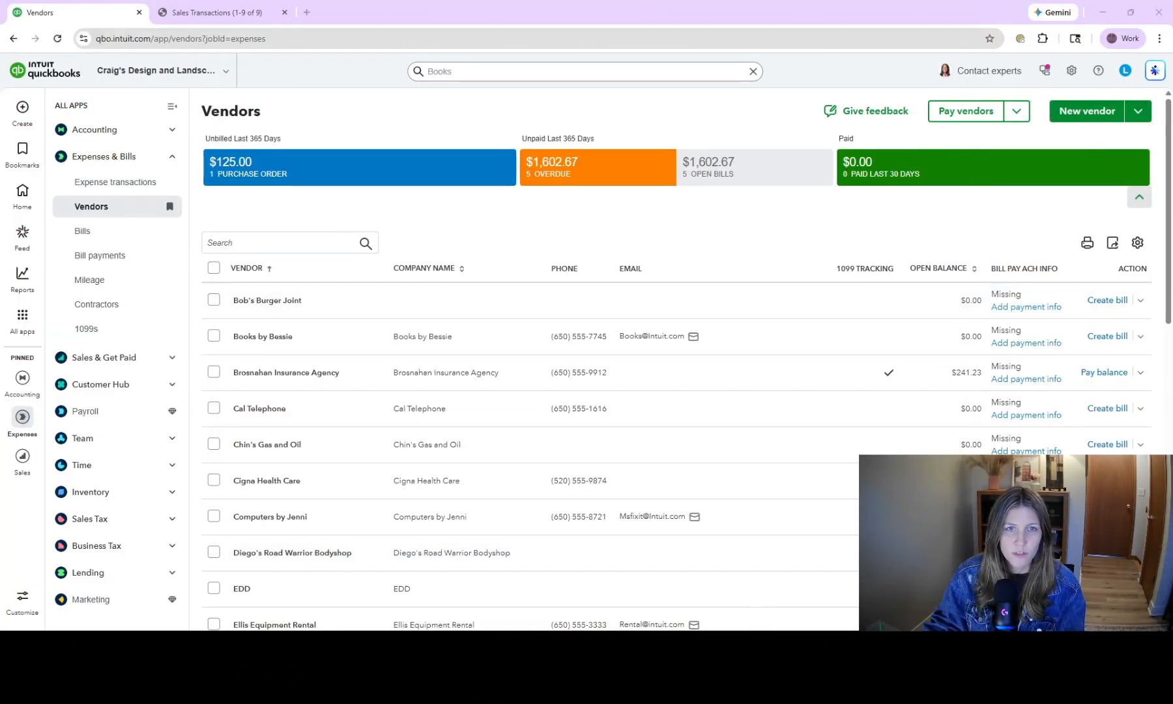
Step: Look over the vendor list and review the options for importing vendors or adding multiple vendors
scroll(587, 336, down, 5)
scroll(652, 359, up, 5)
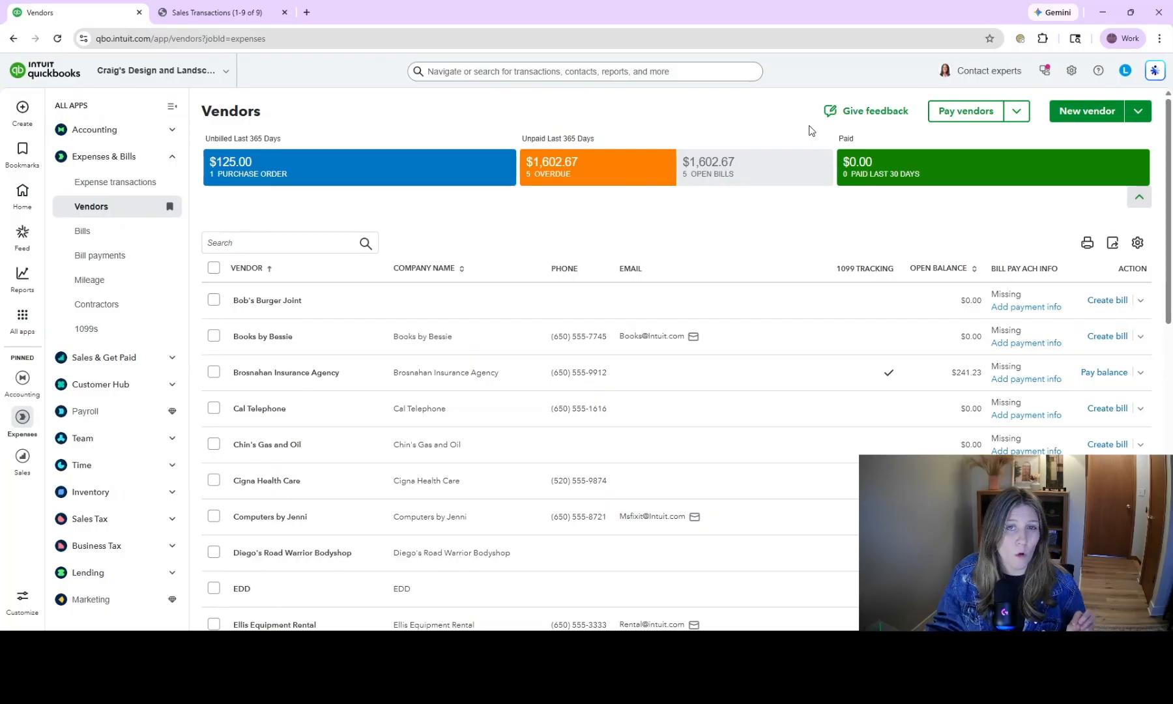
click(19, 120)
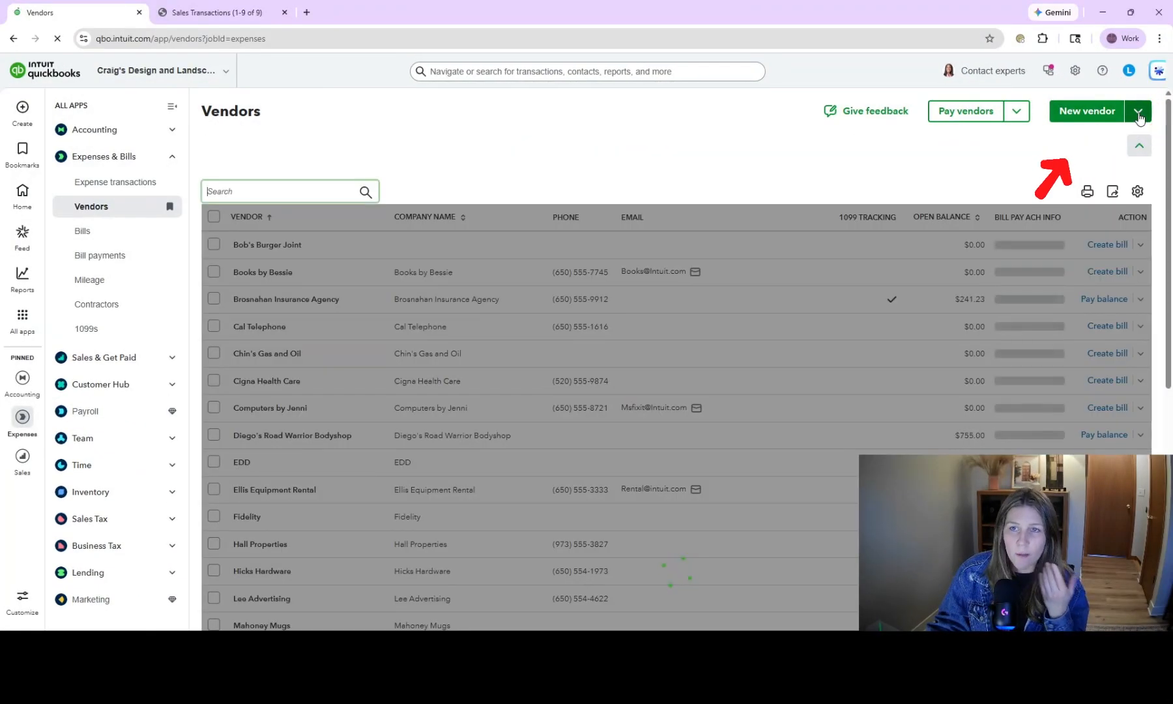
click(1138, 112)
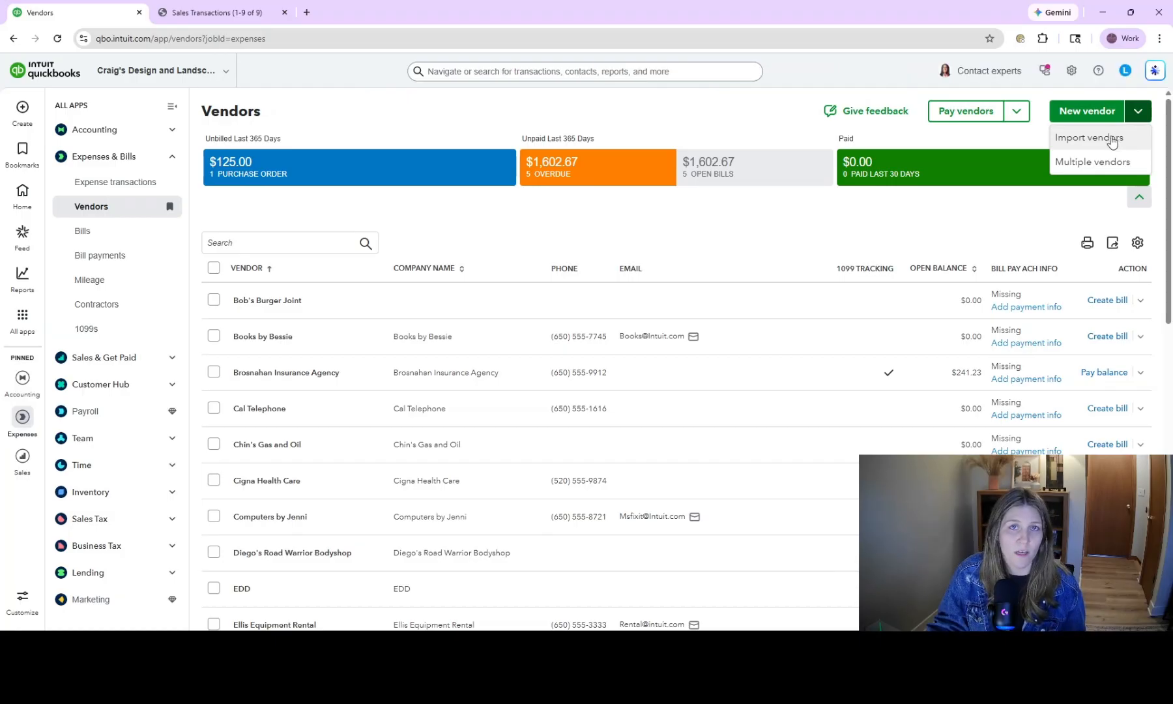
click(1110, 138)
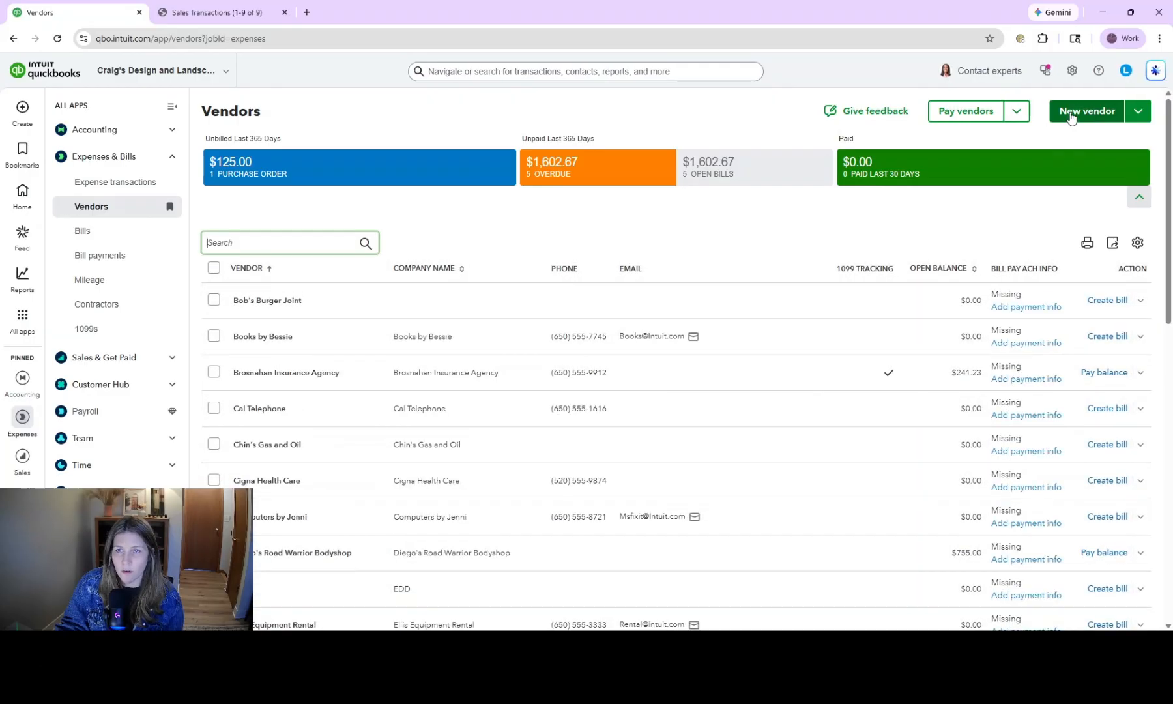
Step: Open a blank new vendor form and review its contact, address, notes, Bill Pay ACH and additional info sections
click(1069, 116)
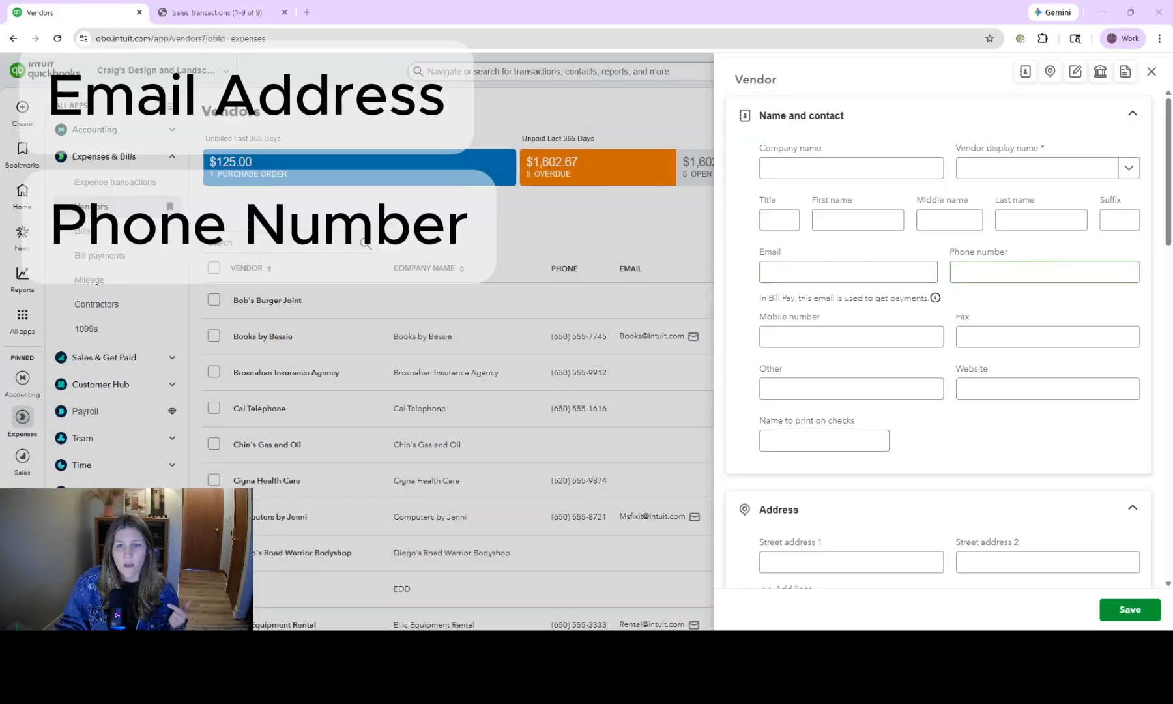
scroll(938, 339, down, 5)
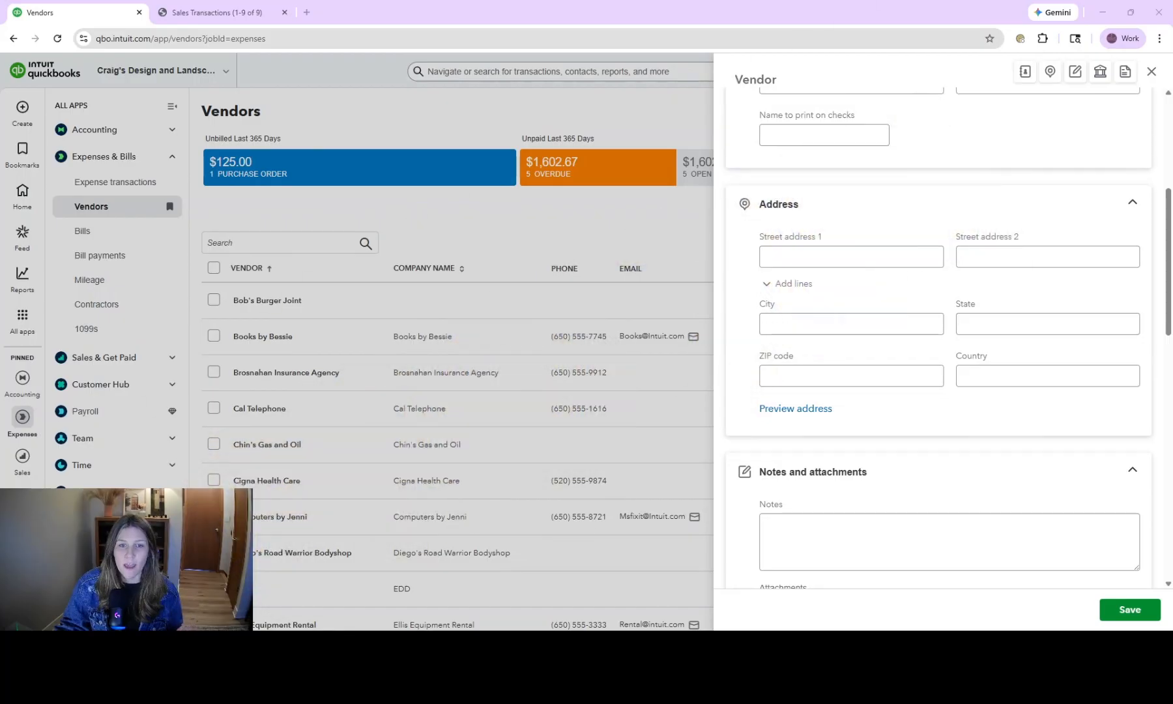
scroll(945, 332, down, 6)
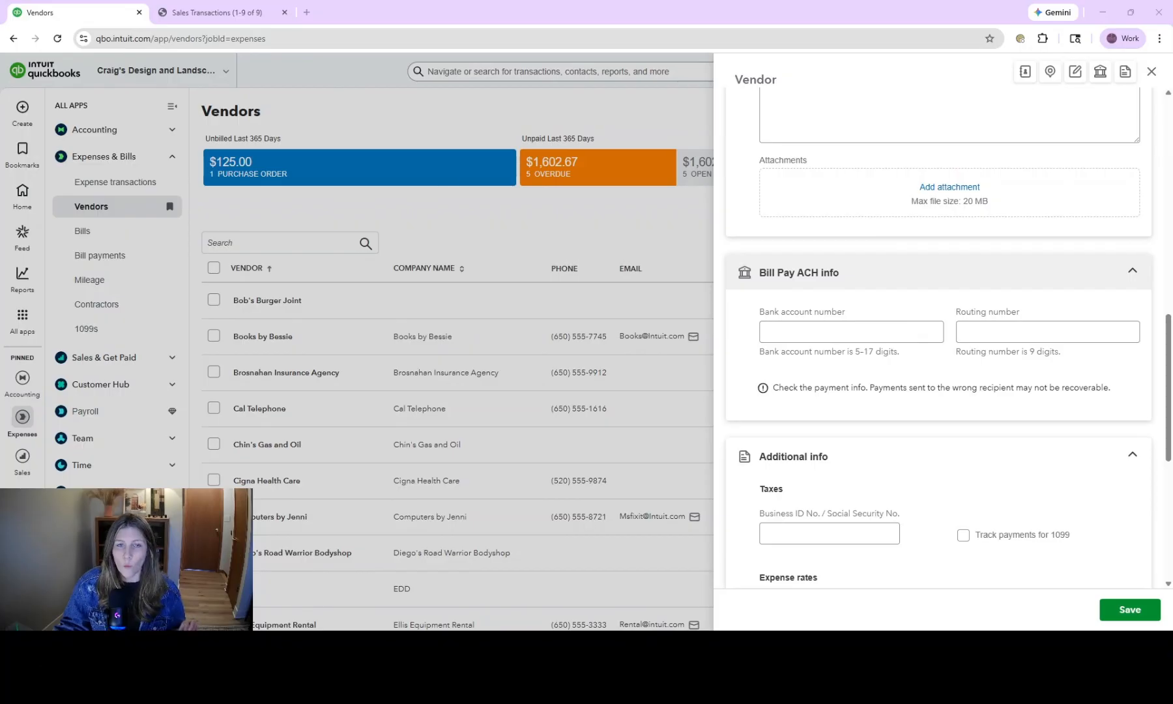
scroll(939, 339, down, 4)
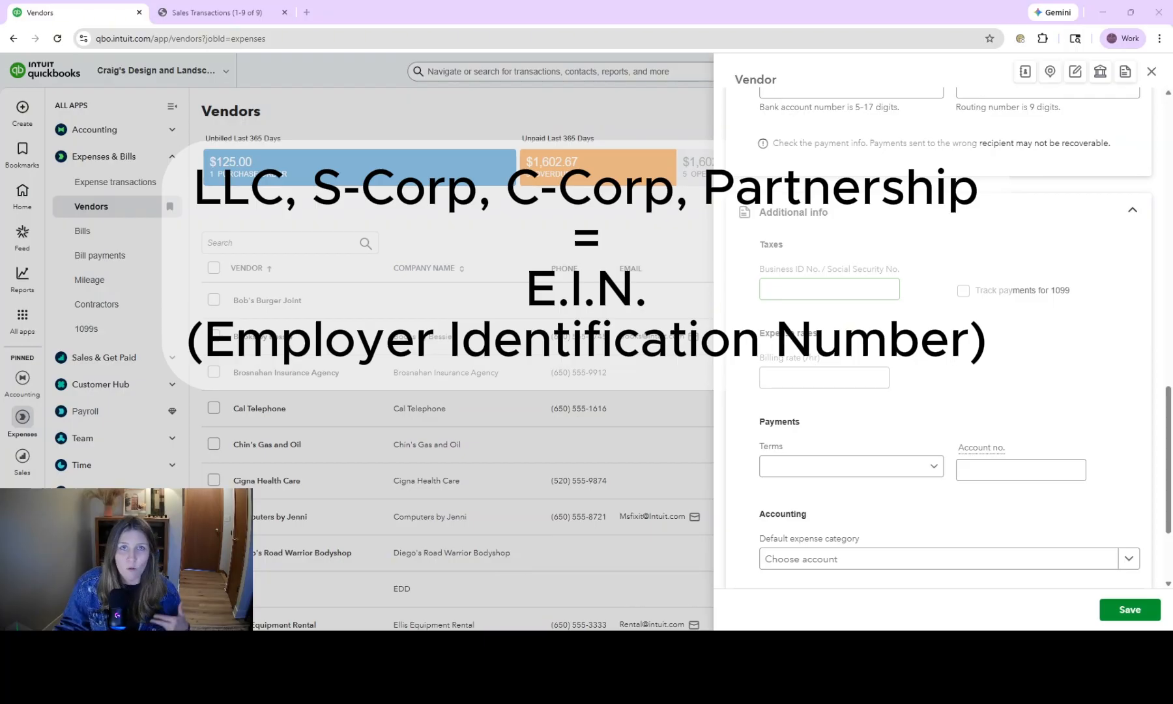
scroll(908, 193, down, 2)
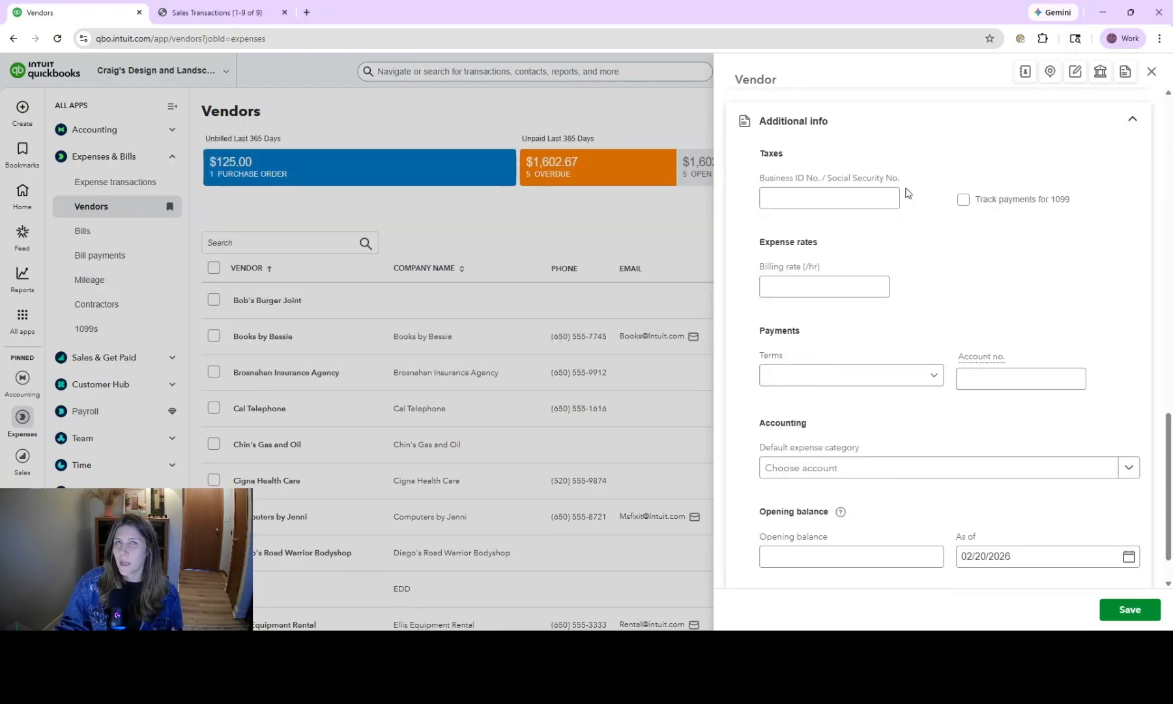
Step: Turn on 1099 payment tracking in the new vendor's tax details, leaving the business ID blank
scroll(904, 384, up, 1)
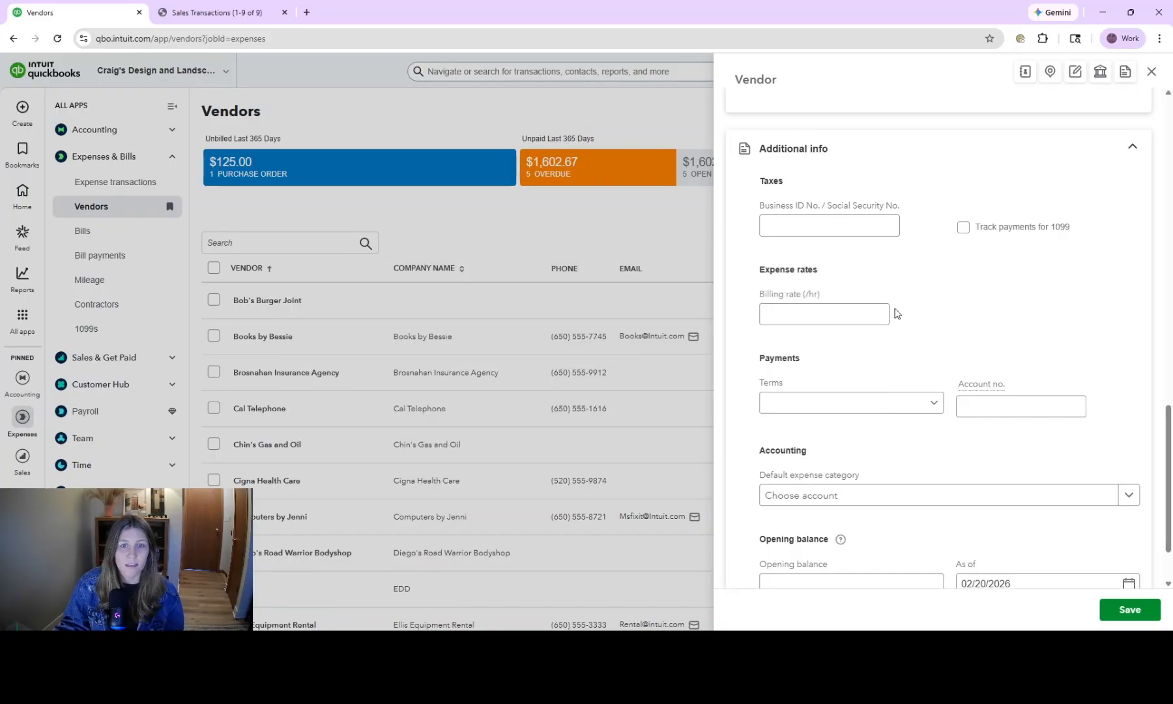
click(876, 223)
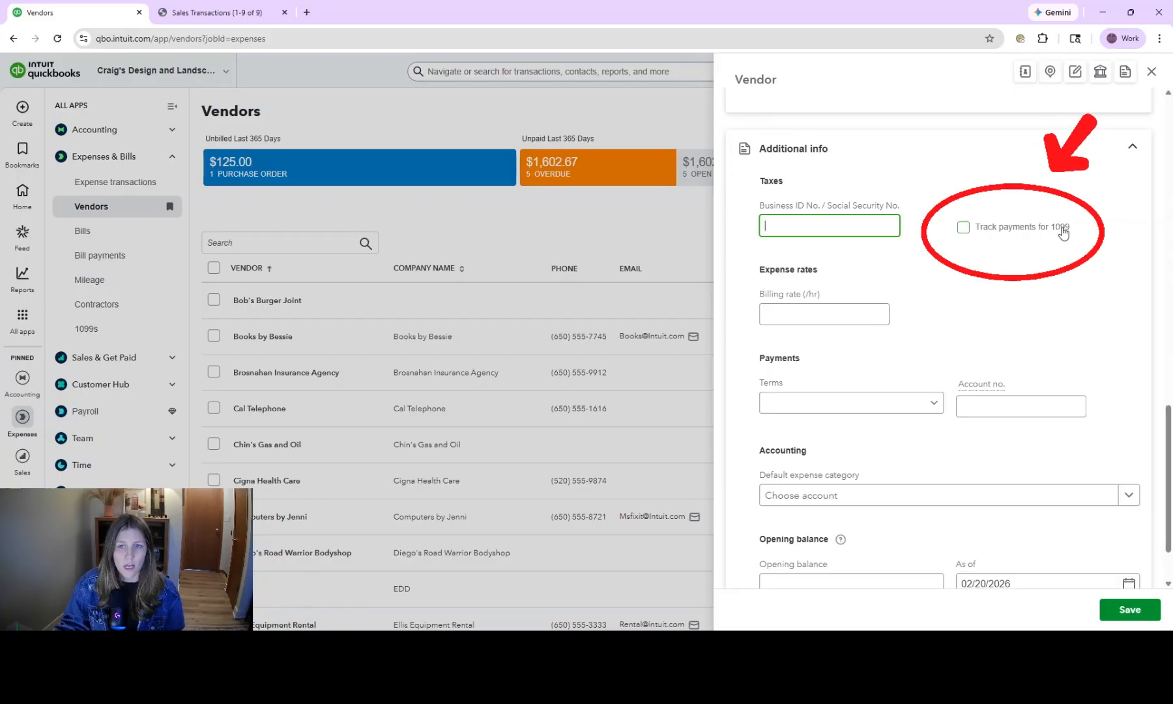
click(959, 234)
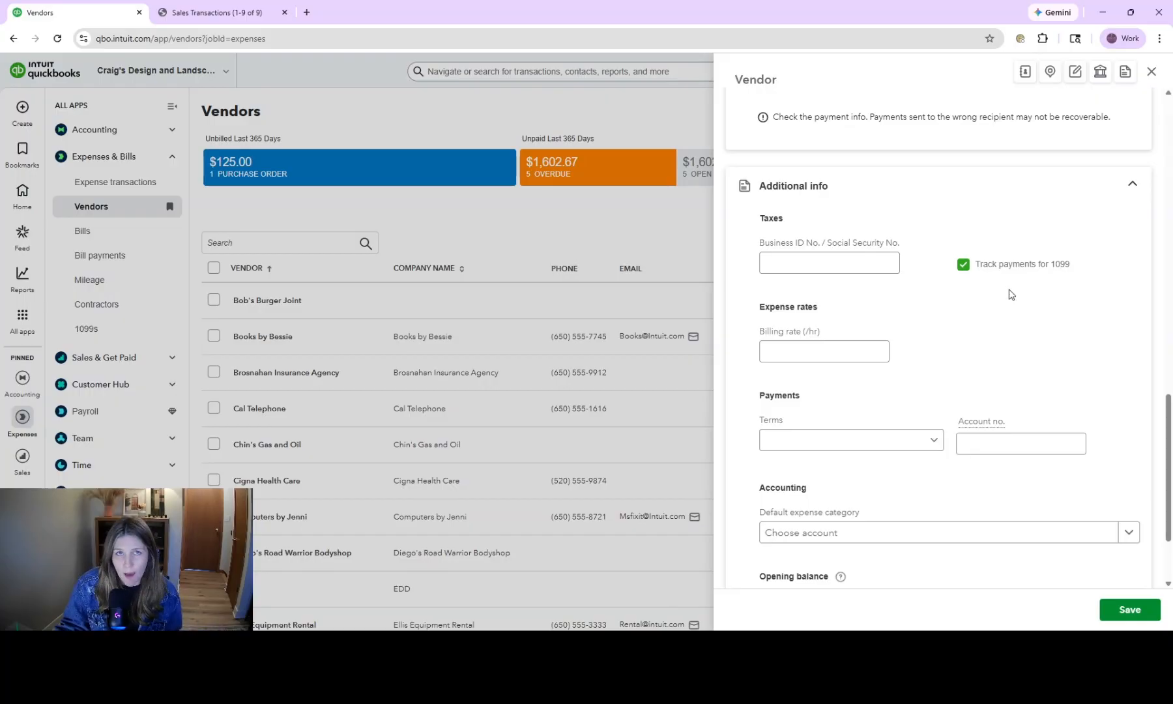
Step: Set the new vendor's default expense category to Rent or Lease
scroll(1010, 294, down, 3)
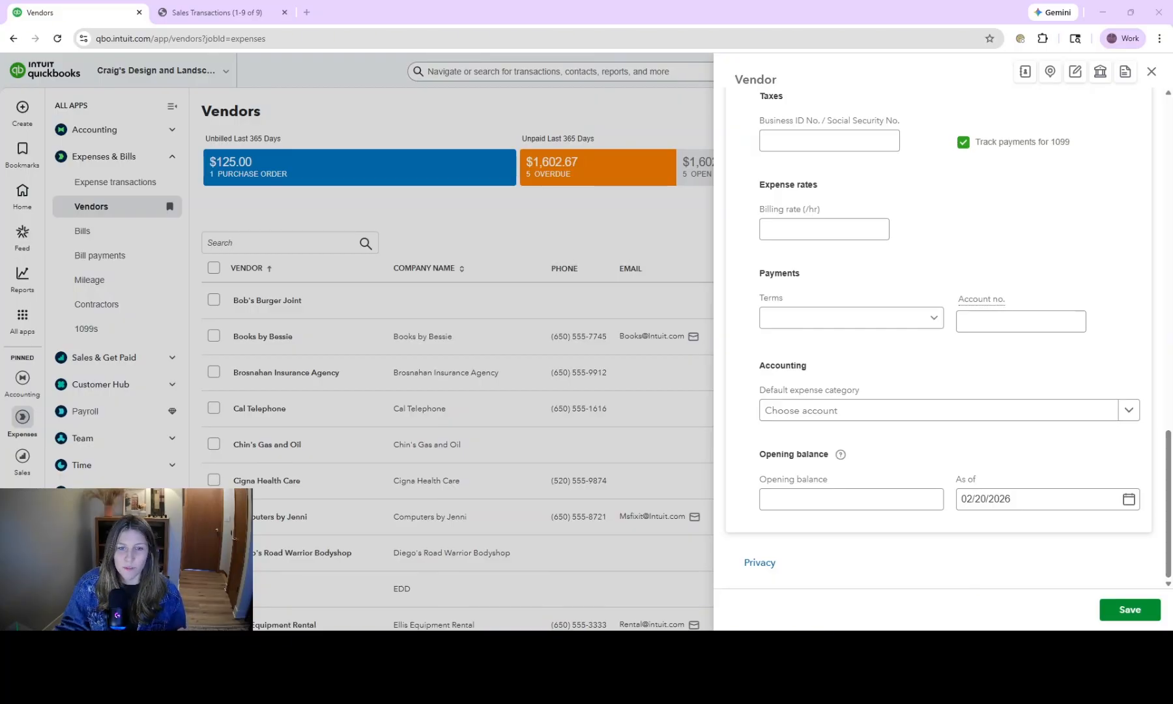
click(1128, 410)
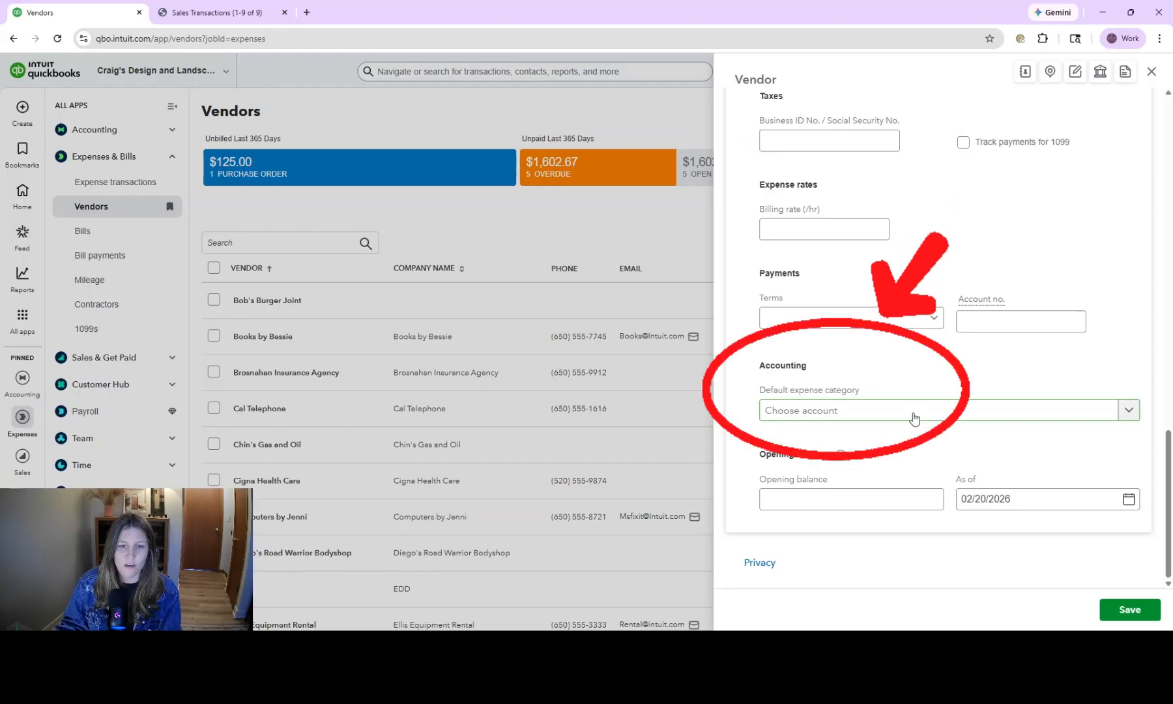
click(914, 417)
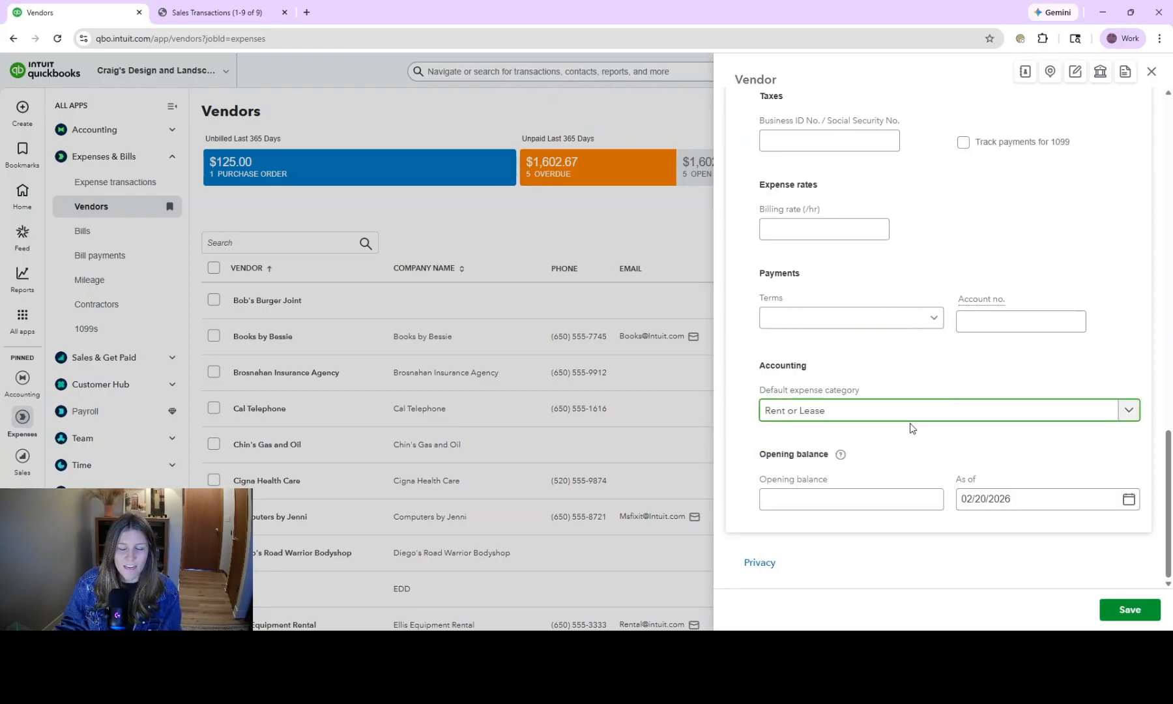